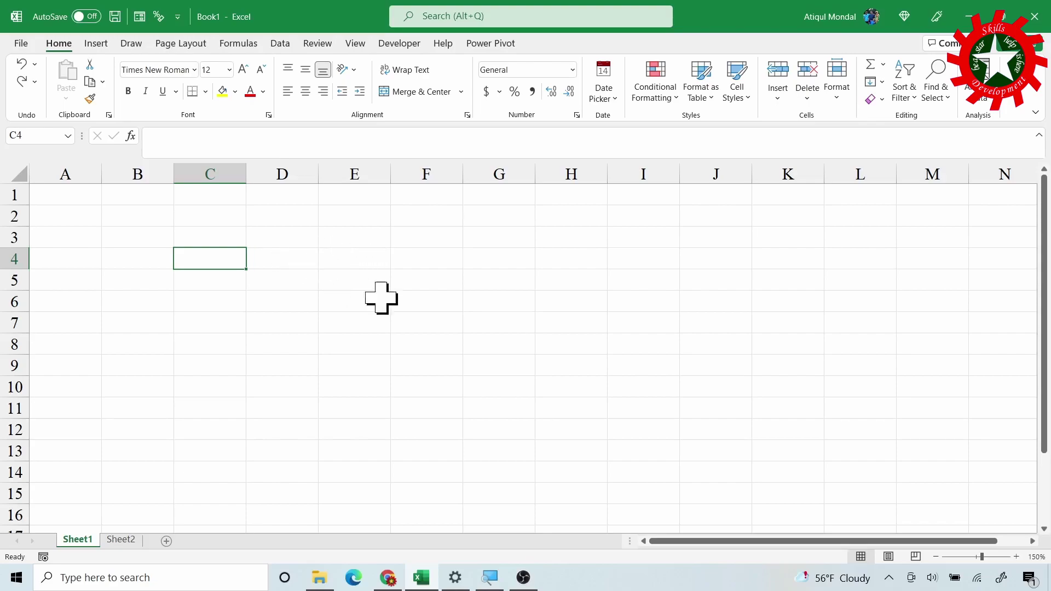
- Enter the values 8, 9, 5, 4 and 3 down column B from B2 to B6
{"action": "left_click", "coordinate": [135, 222]}
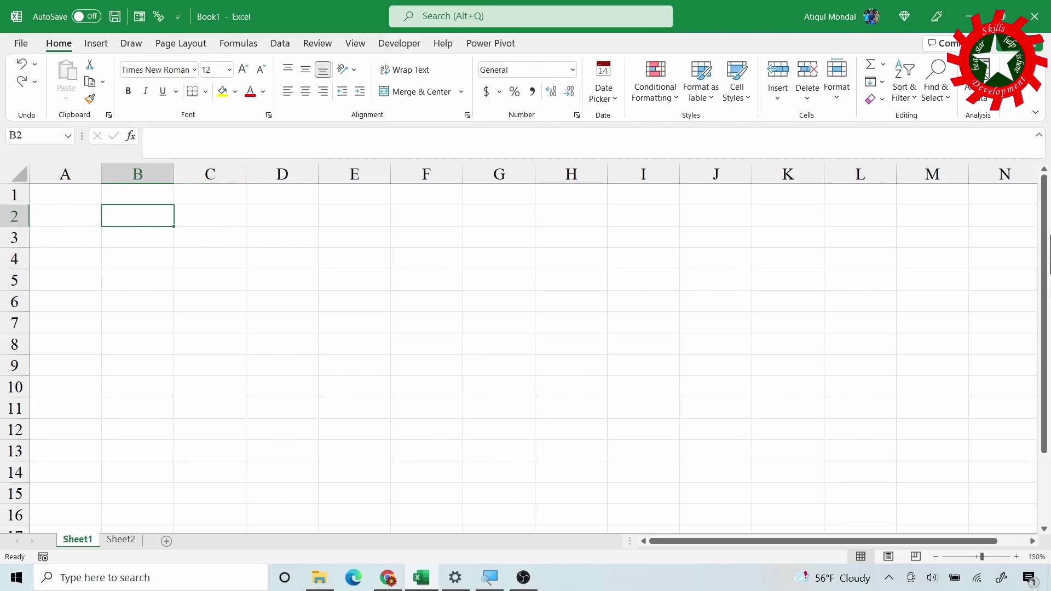
{"action": "type", "text": "8"}
{"action": "key", "text": "Return"}
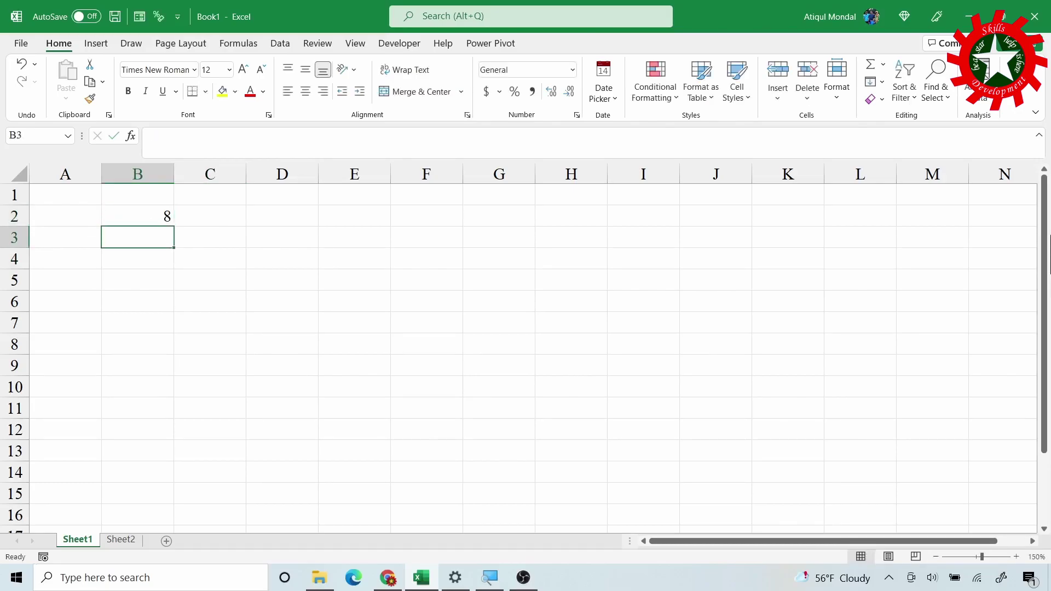
{"action": "type", "text": "9"}
{"action": "key", "text": "Return"}
{"action": "type", "text": "5"}
{"action": "key", "text": "Return"}
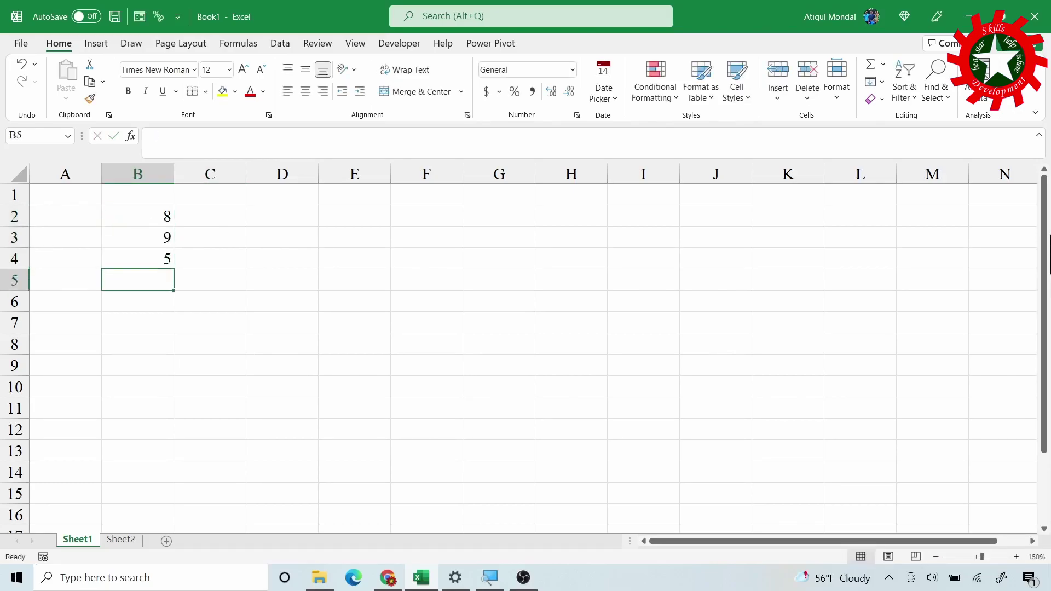
{"action": "type", "text": "4"}
{"action": "key", "text": "Return"}
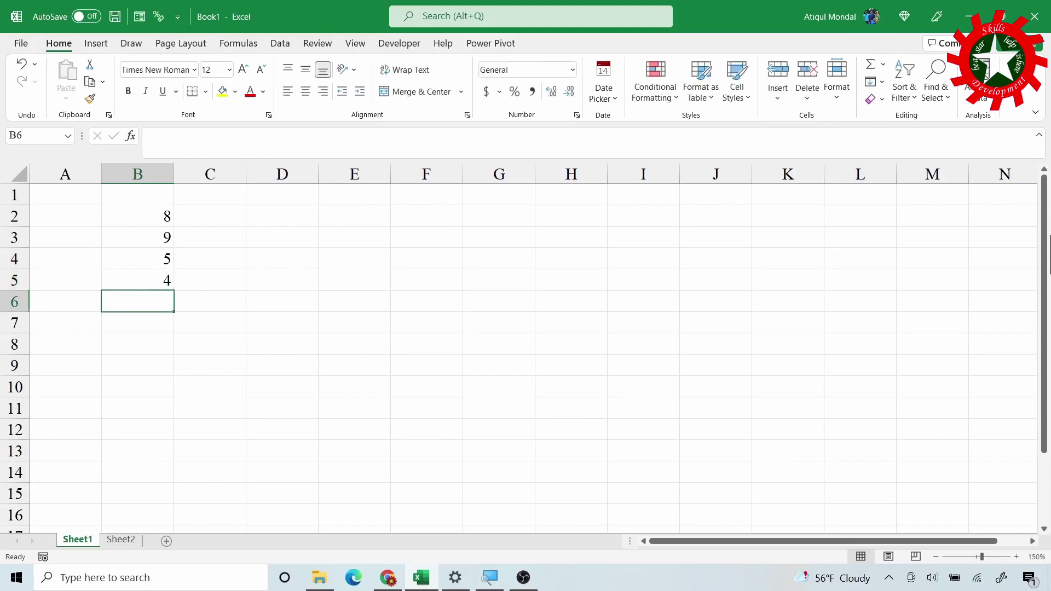
{"action": "type", "text": "3"}
{"action": "key", "text": "Tab"}
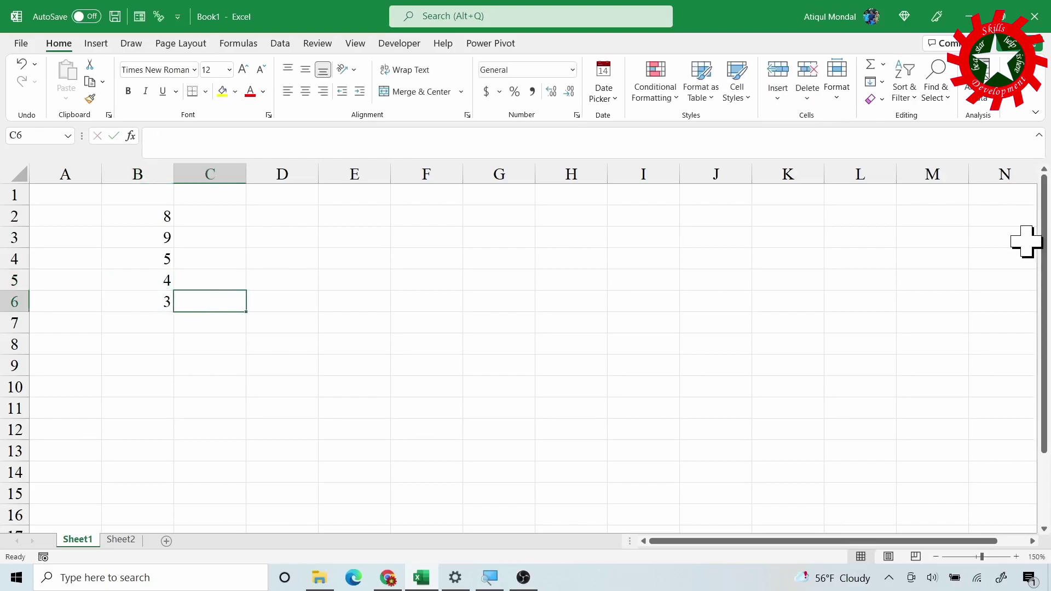
- Head column E with 'Lamda(x)' in E1
{"action": "left_click", "coordinate": [353, 195]}
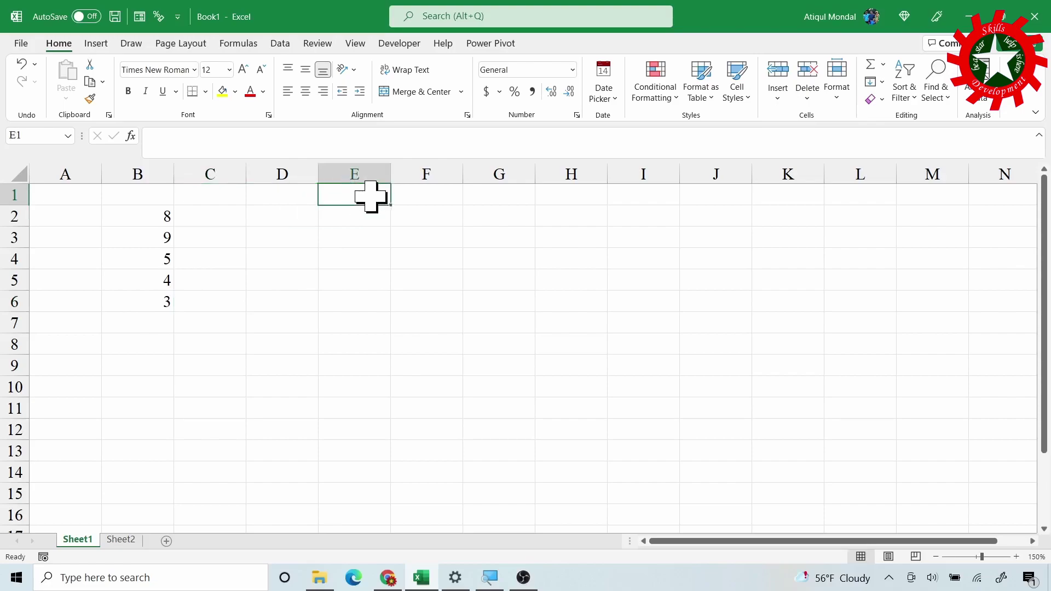
{"action": "type", "text": "Lamd"}
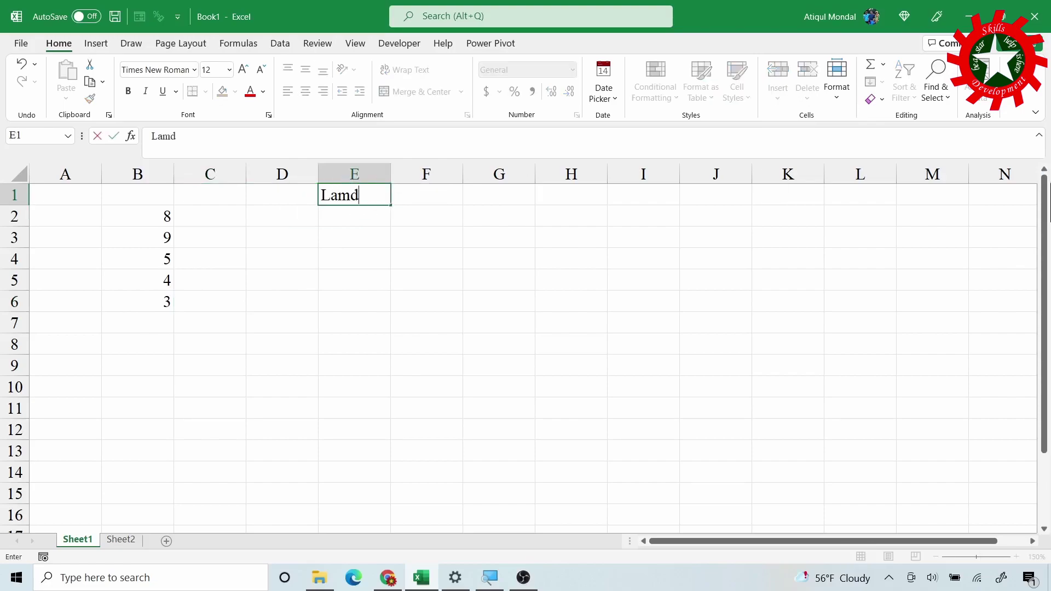
{"action": "type", "text": "a(x"}
{"action": "key", "text": "Return"}
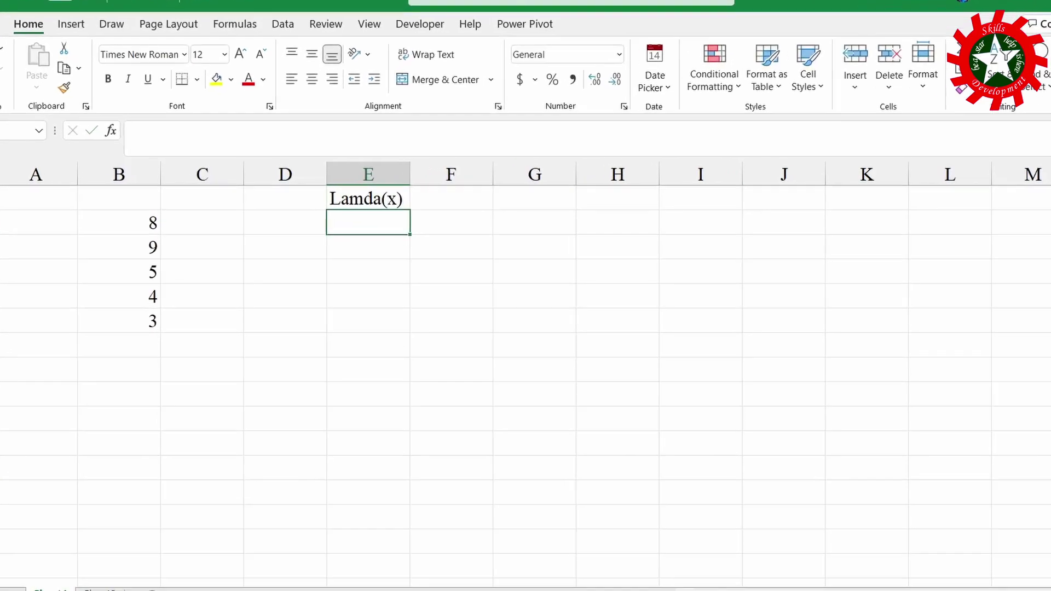
- Enter =LAMBDA(x,x*x) in E2, which returns #CALC!
{"action": "type", "text": "="}
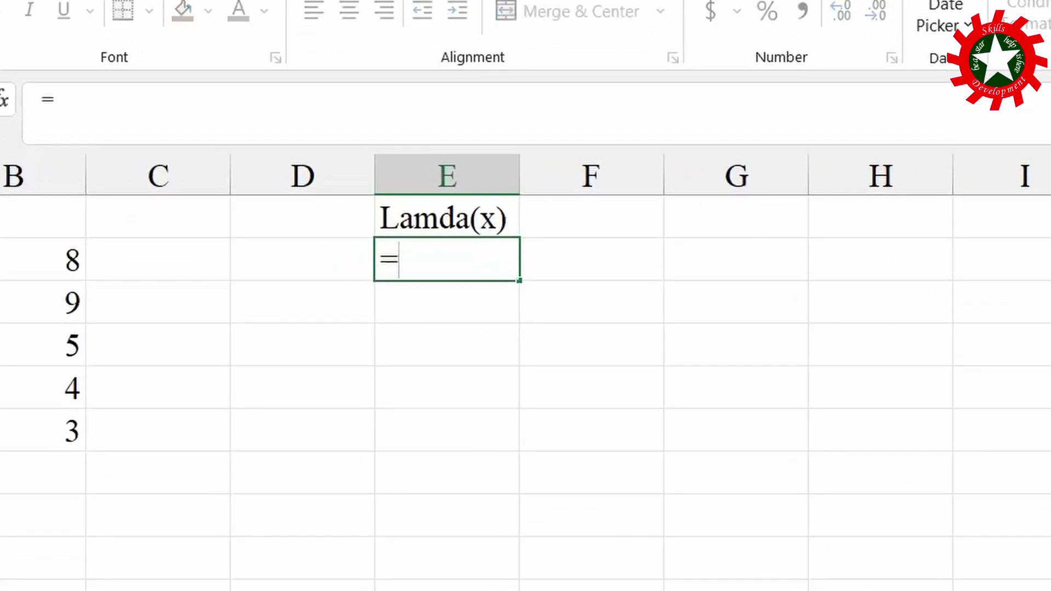
{"action": "type", "text": "La"}
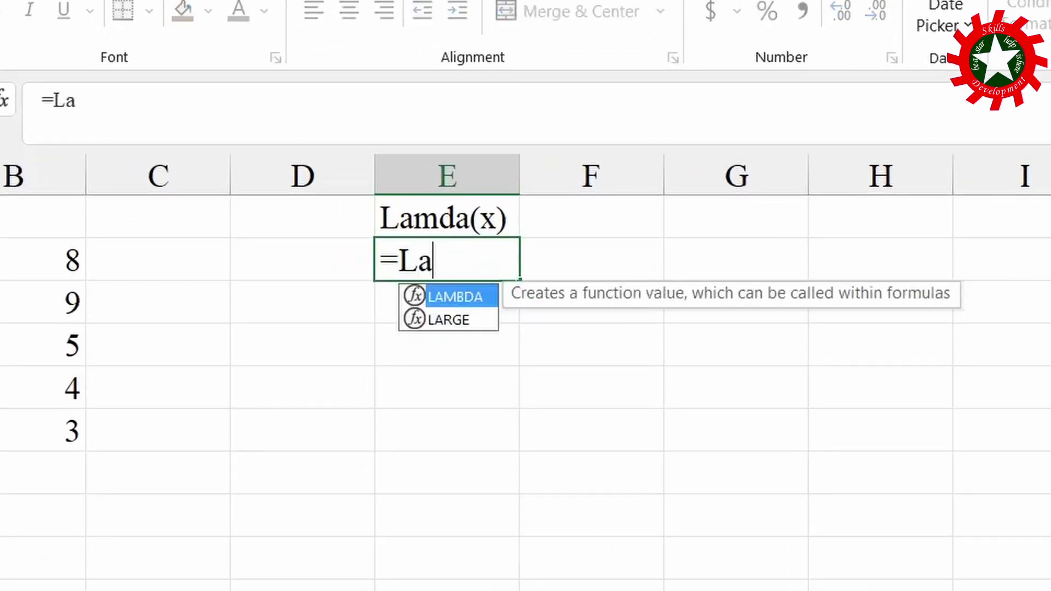
{"action": "key", "text": "Tab"}
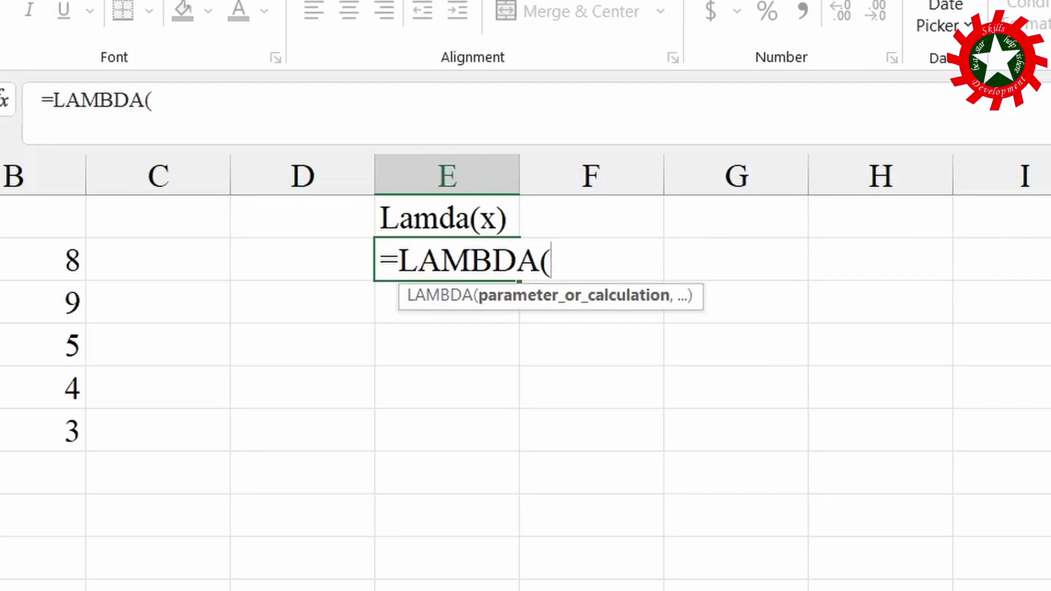
{"action": "type", "text": "x"}
{"action": "type", "text": ","}
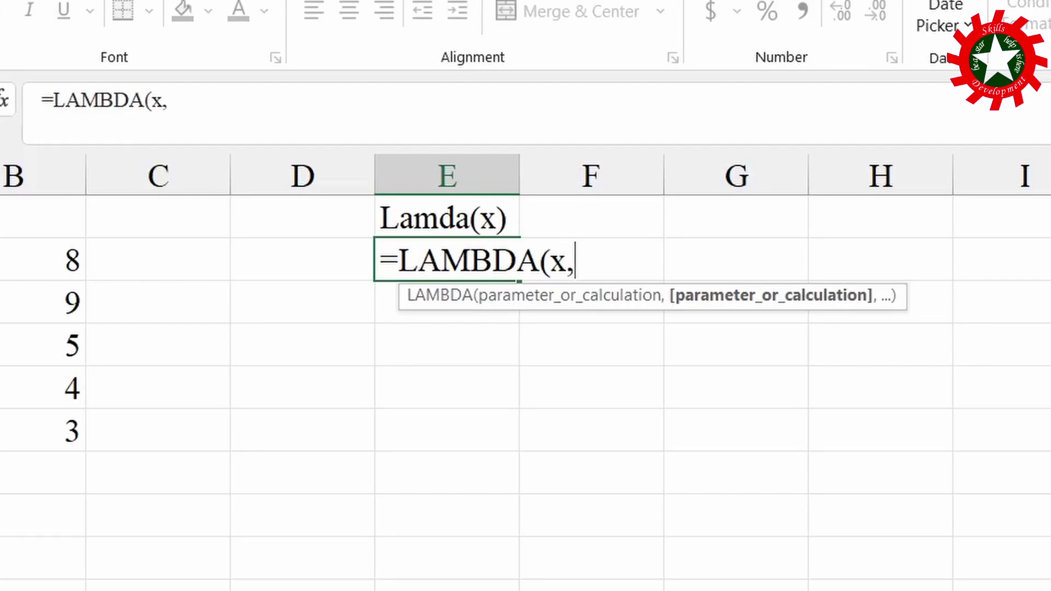
{"action": "type", "text": "x"}
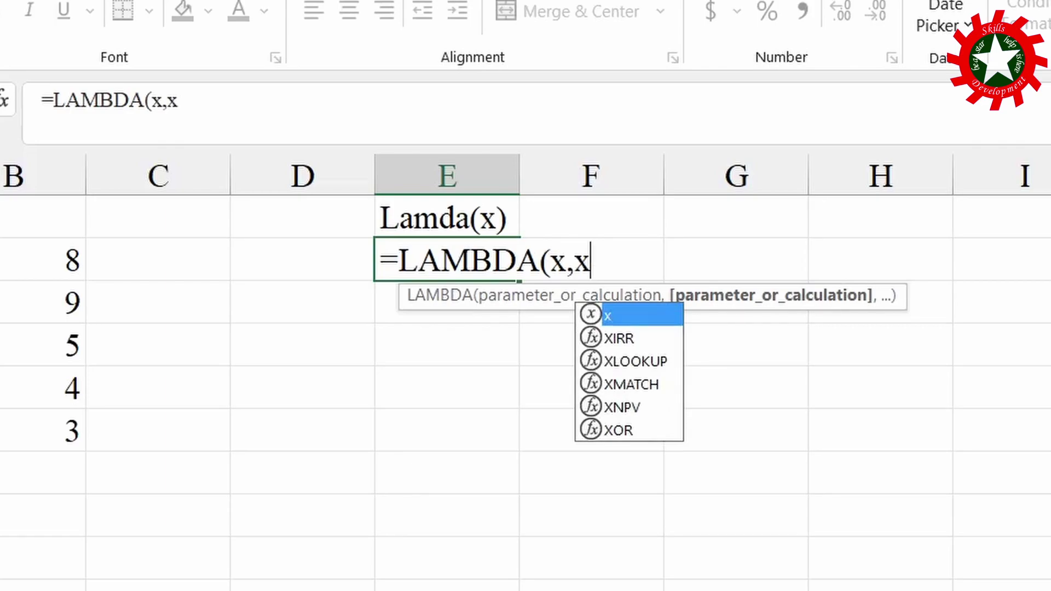
{"action": "type", "text": "*"}
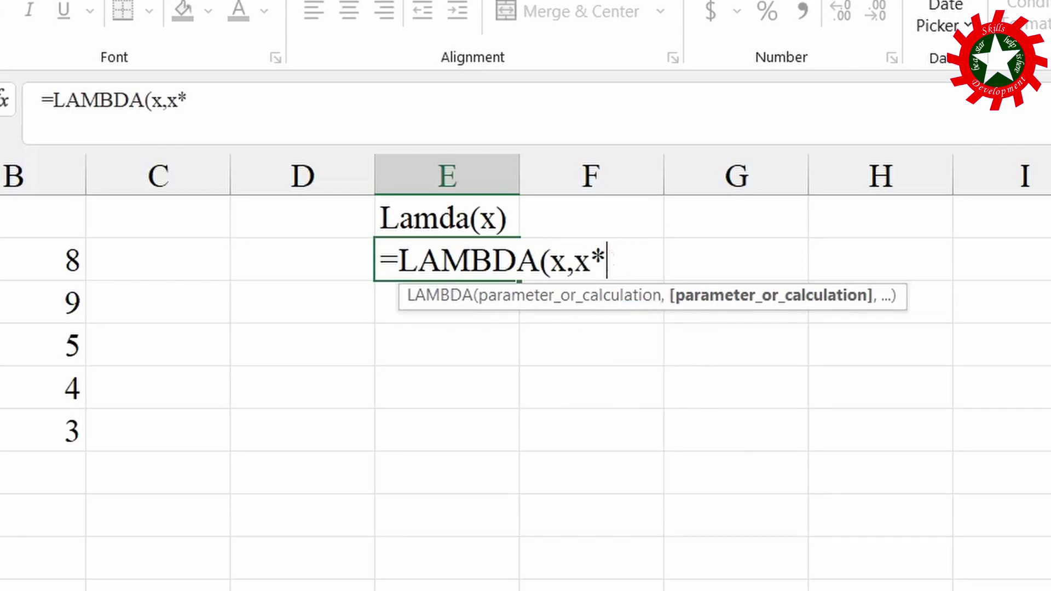
{"action": "type", "text": "x)"}
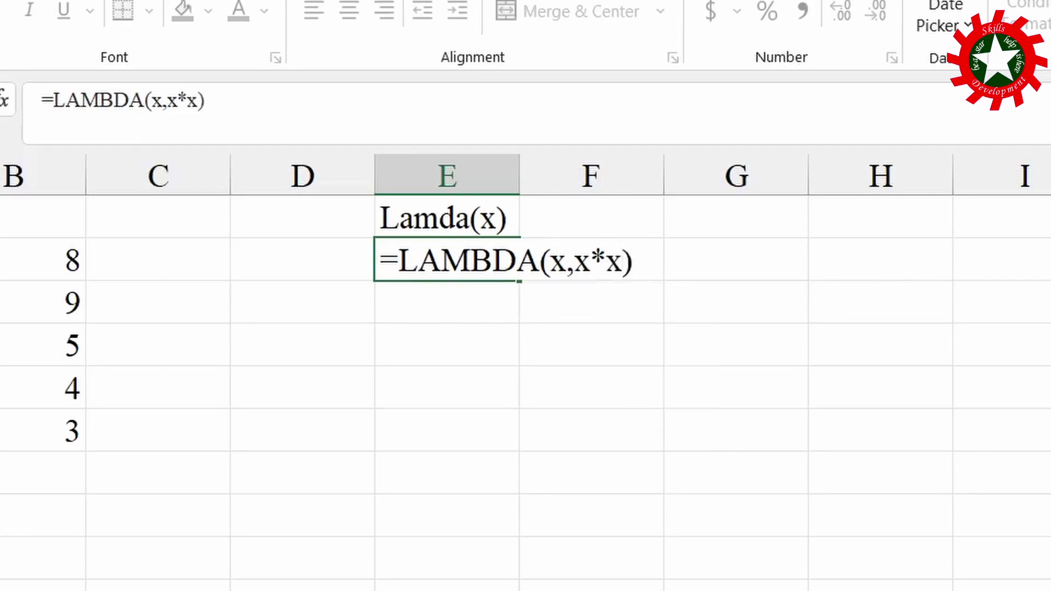
{"action": "key", "text": "Return"}
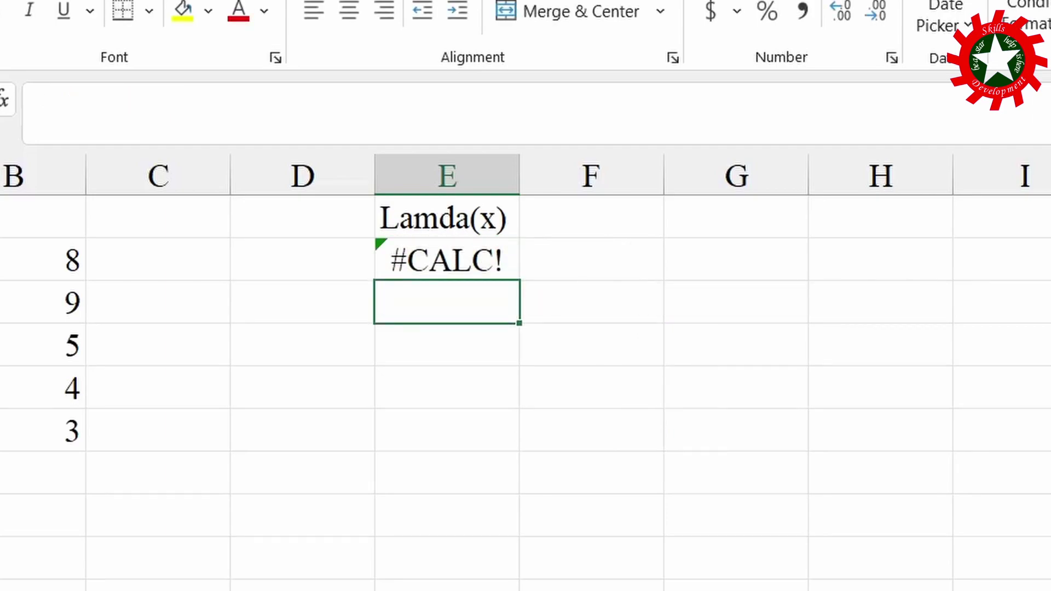
- Change E2's formula to =LAMBDA(x,x*x)(B2) so it returns 64
{"action": "left_click", "coordinate": [446, 259]}
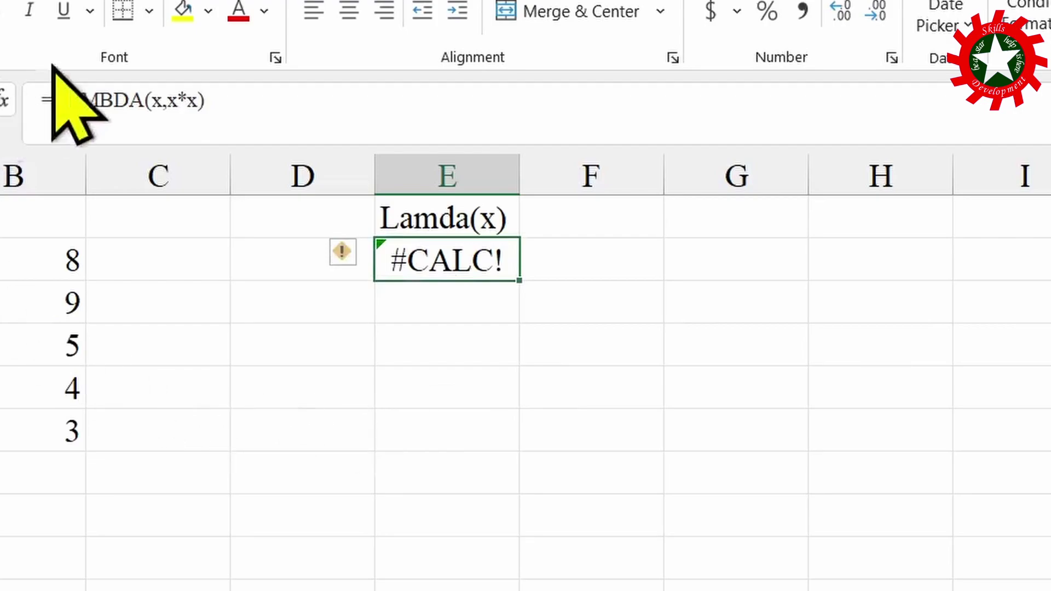
{"action": "left_click", "coordinate": [246, 98]}
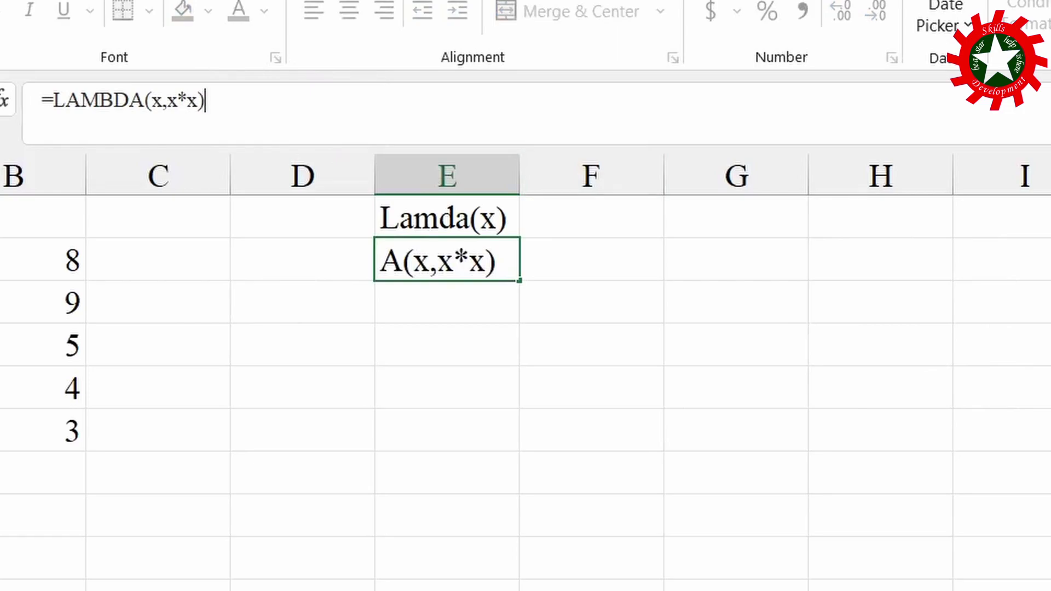
{"action": "type", "text": "("}
{"action": "left_click", "coordinate": [44, 256]}
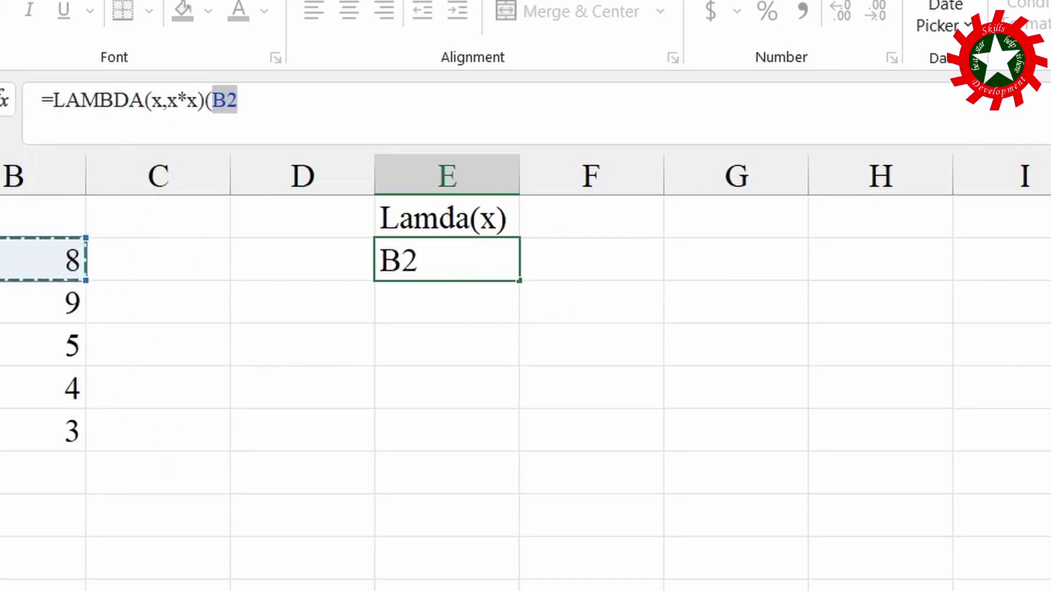
{"action": "type", "text": ")(B2)"}
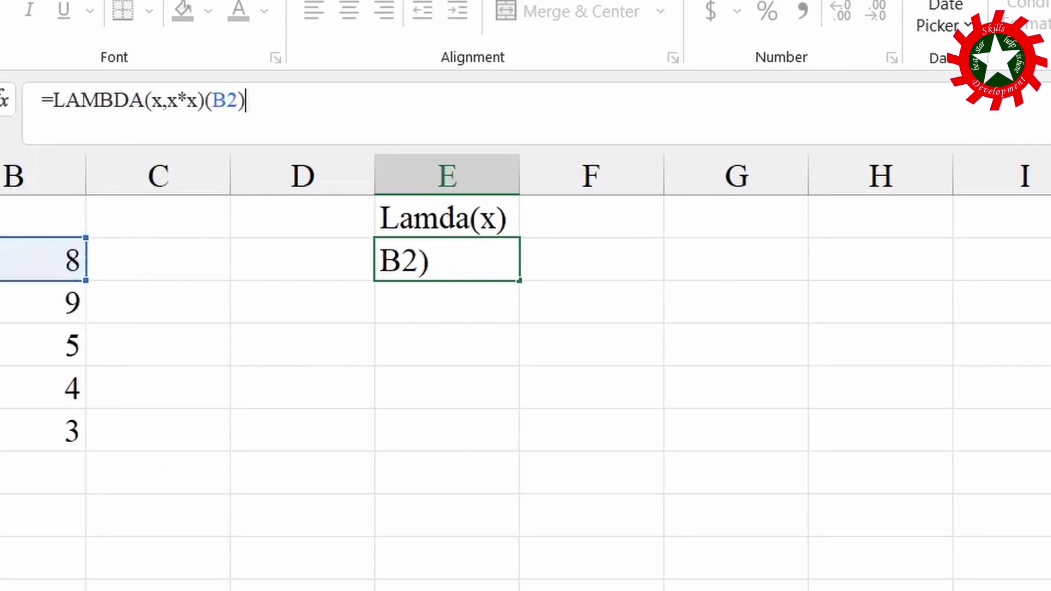
{"action": "key", "text": "Return"}
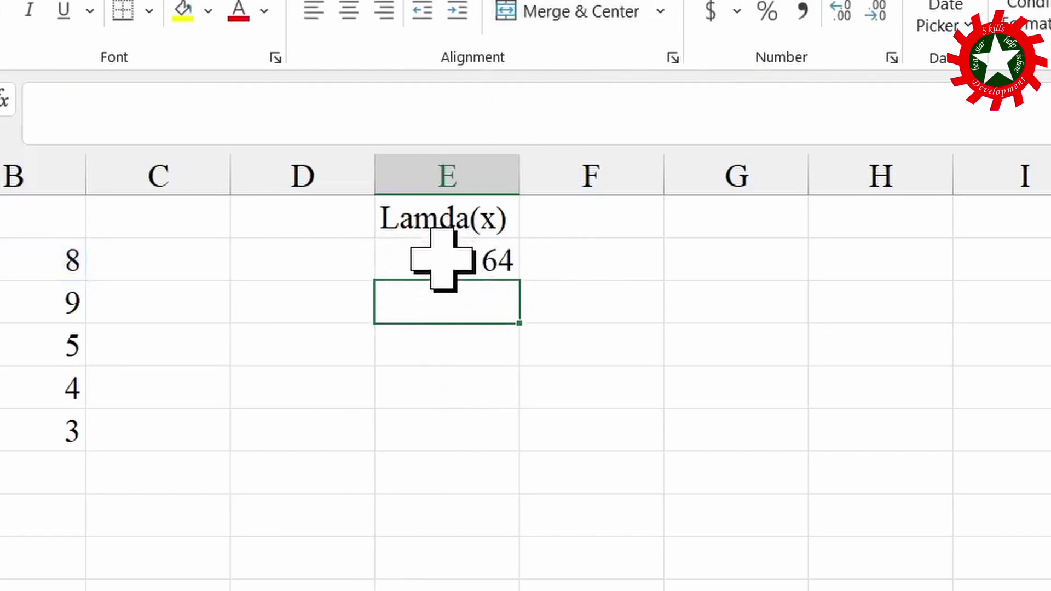
{"action": "left_click", "coordinate": [446, 244]}
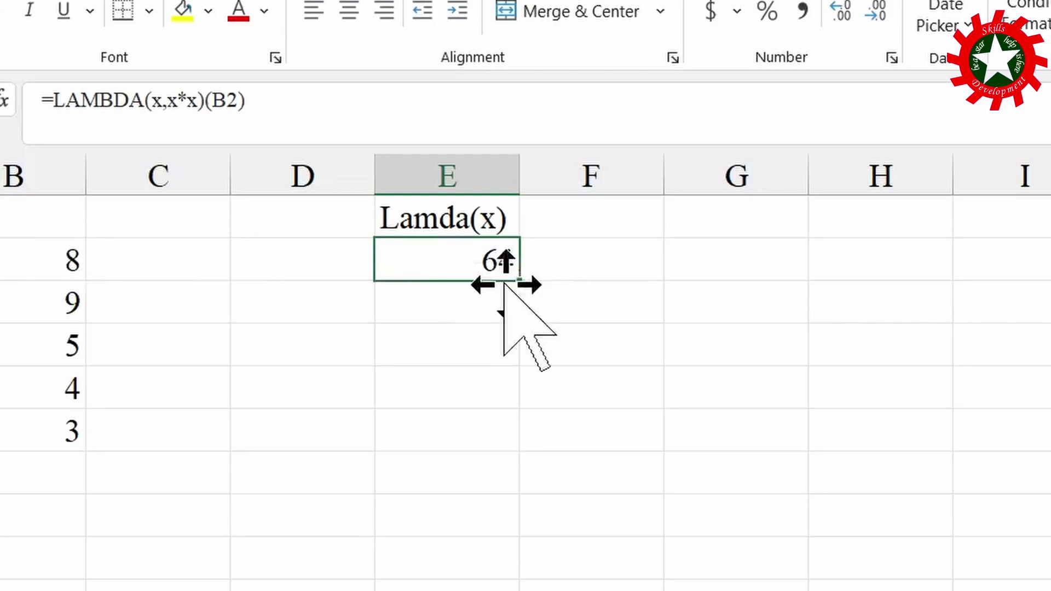
- Fill E2's squaring formula down to E6, giving 81, 25, 16 and 9
{"action": "left_click_drag", "start_coordinate": [518, 282], "coordinate": [509, 427]}
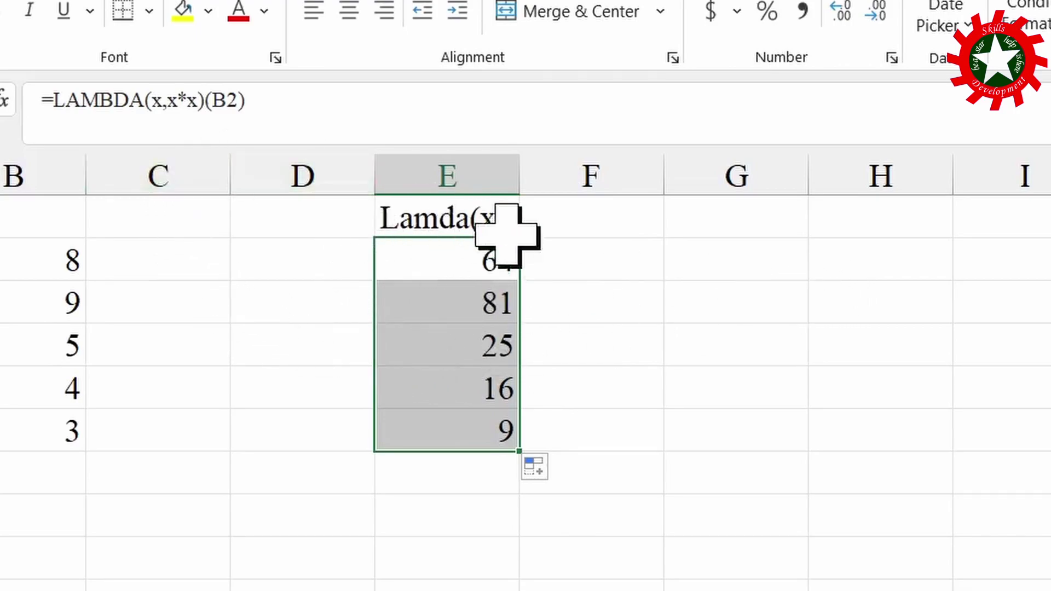
{"action": "left_click", "coordinate": [611, 247]}
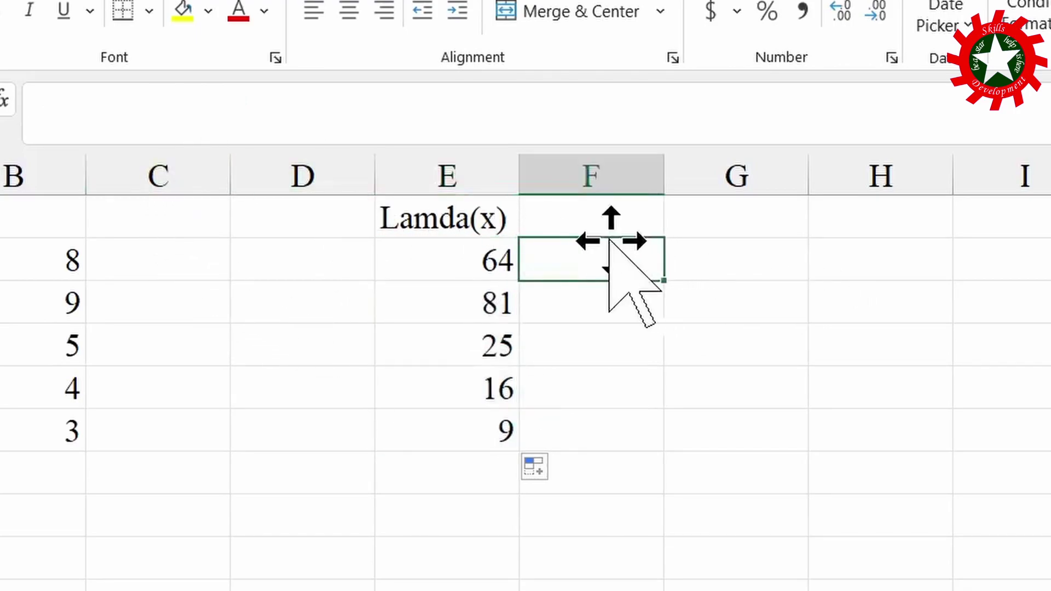
{"action": "left_click", "coordinate": [591, 216]}
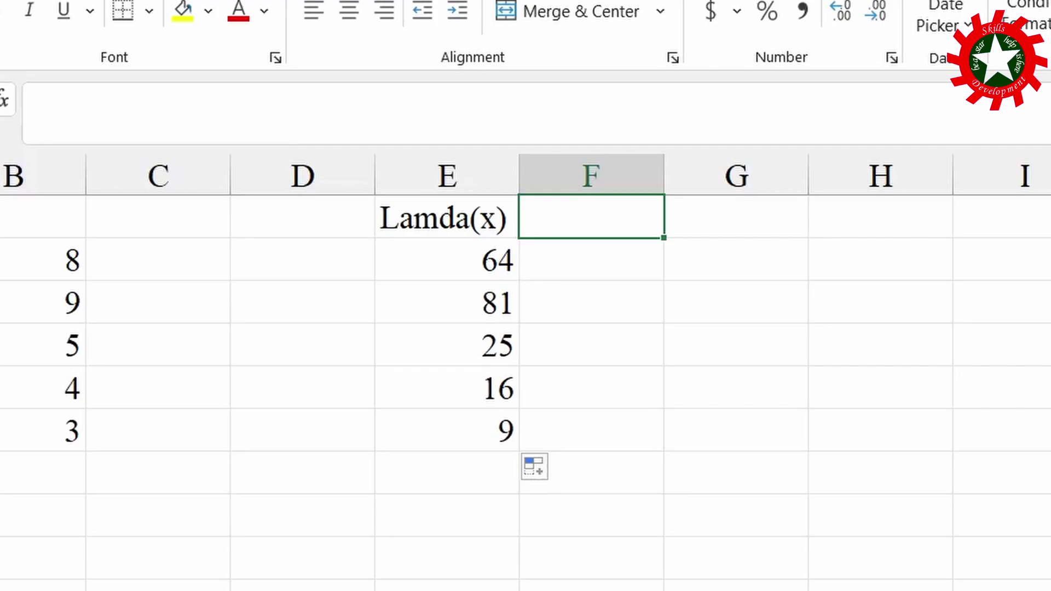
- Head F1 'Lamda(x,y)' and enter 5, 6, 7, 8 and 9 into C2:C6
{"action": "type", "text": "Lam"}
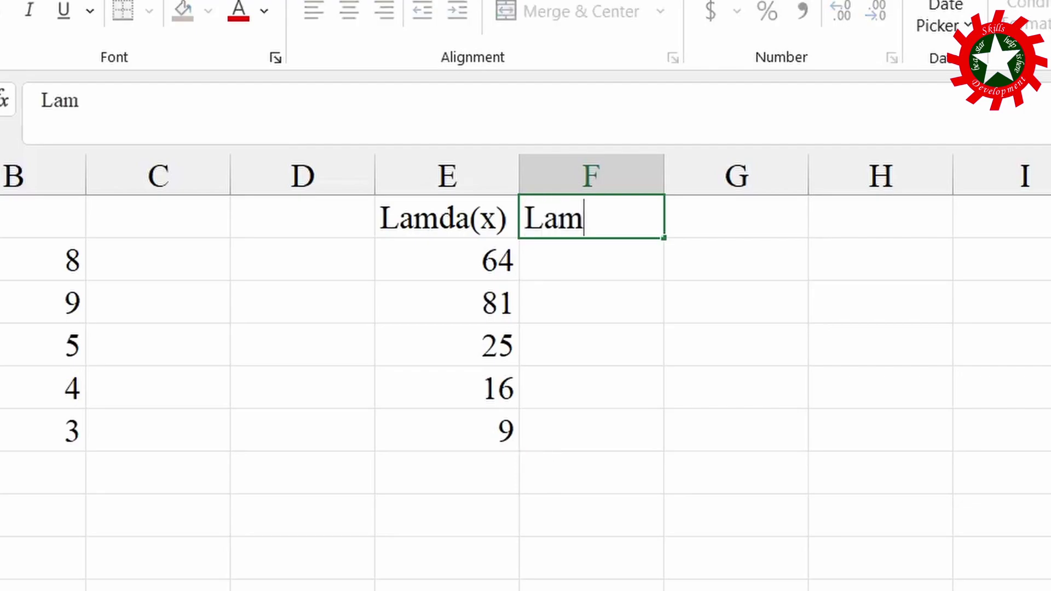
{"action": "type", "text": "da("}
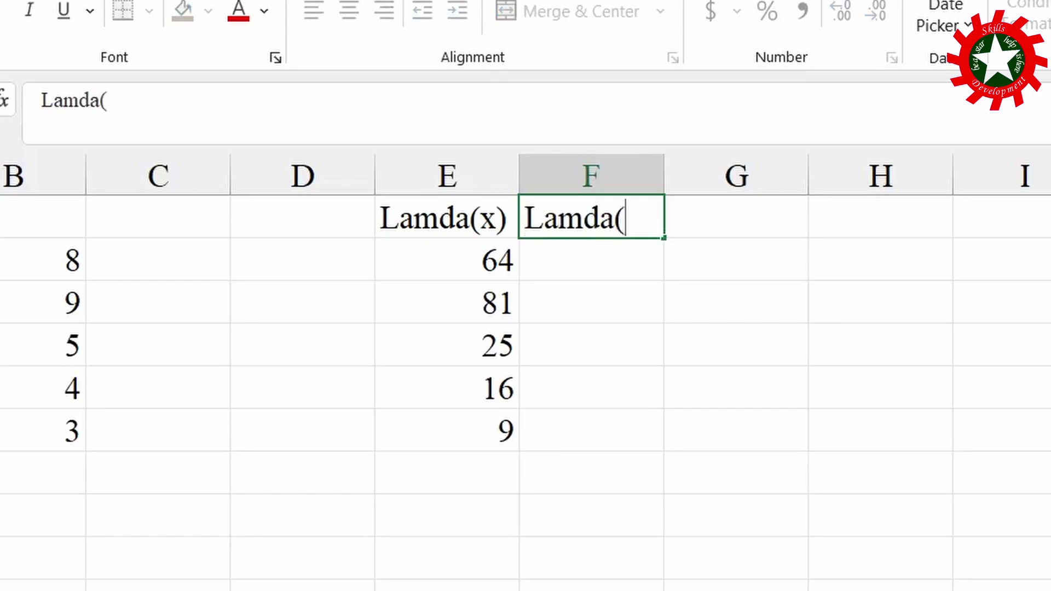
{"action": "type", "text": "x,y"}
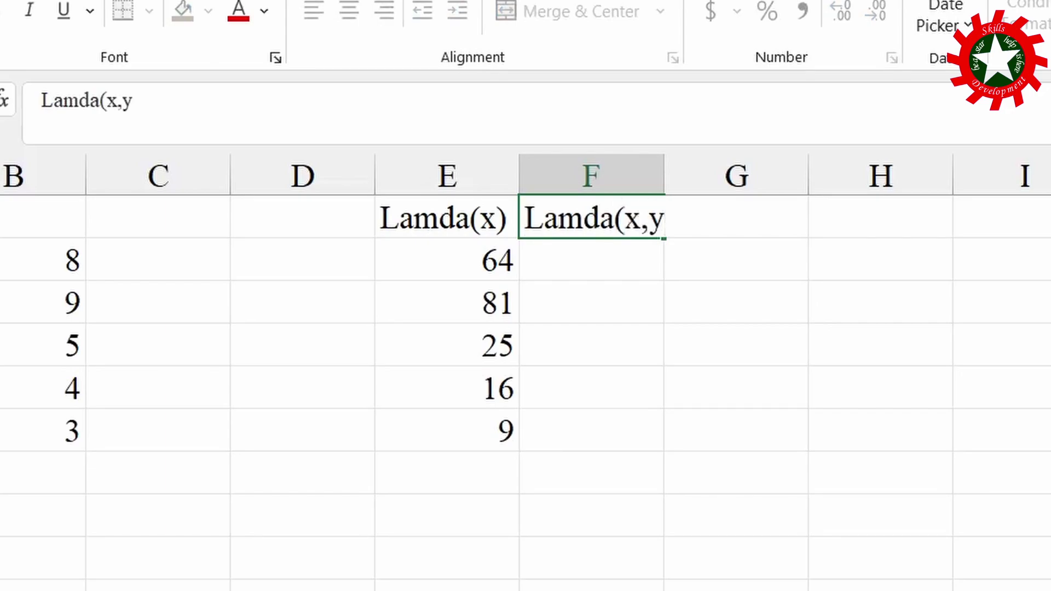
{"action": "type", "text": ")"}
{"action": "key", "text": "Return"}
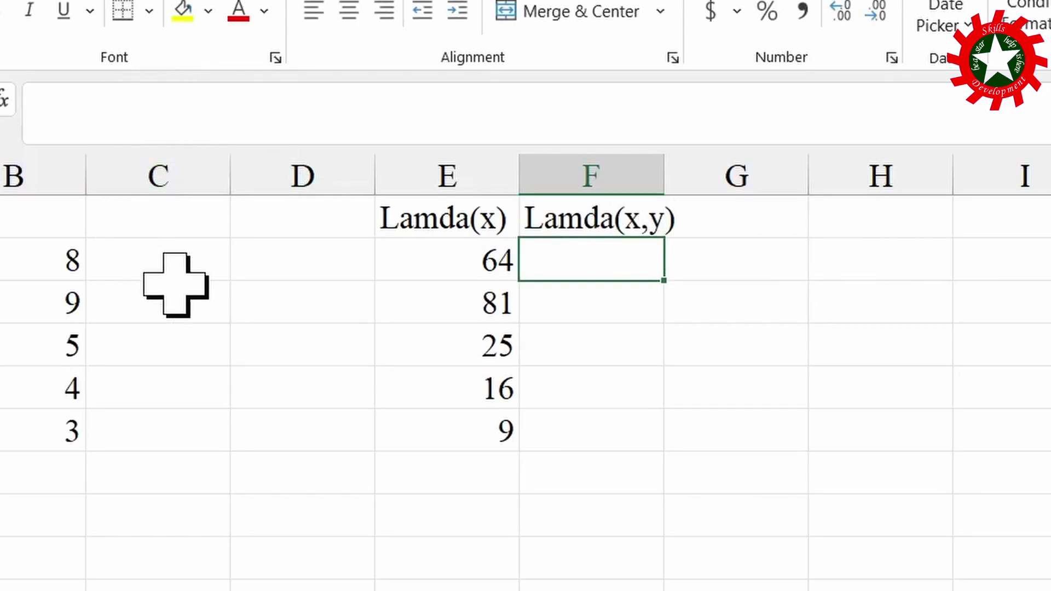
{"action": "left_click", "coordinate": [173, 265]}
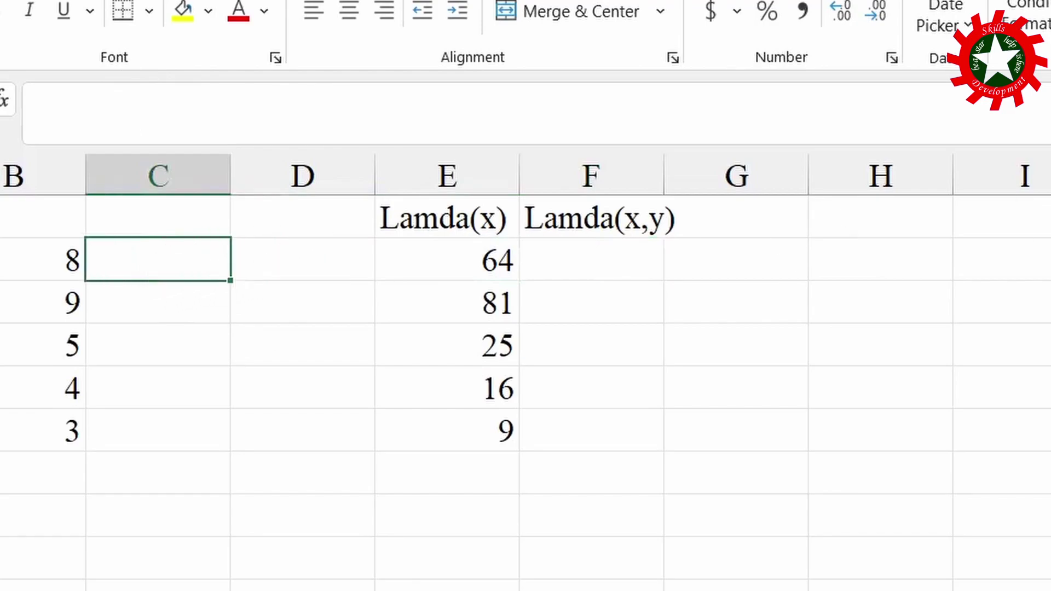
{"action": "type", "text": "5"}
{"action": "key", "text": "Return"}
{"action": "type", "text": "6"}
{"action": "key", "text": "Return"}
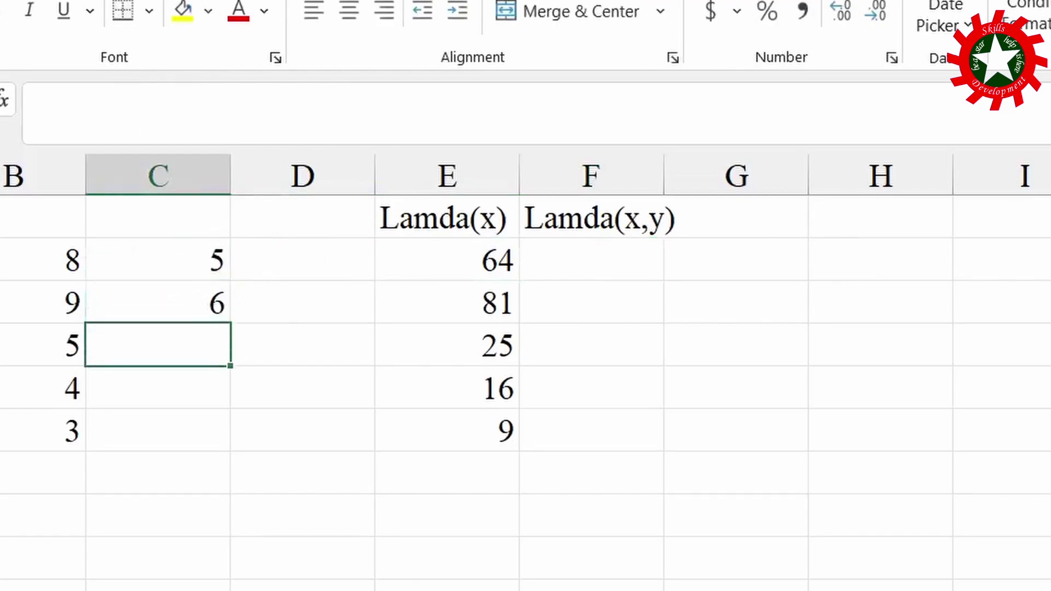
{"action": "type", "text": "7"}
{"action": "key", "text": "Return"}
{"action": "type", "text": "8"}
{"action": "key", "text": "Return"}
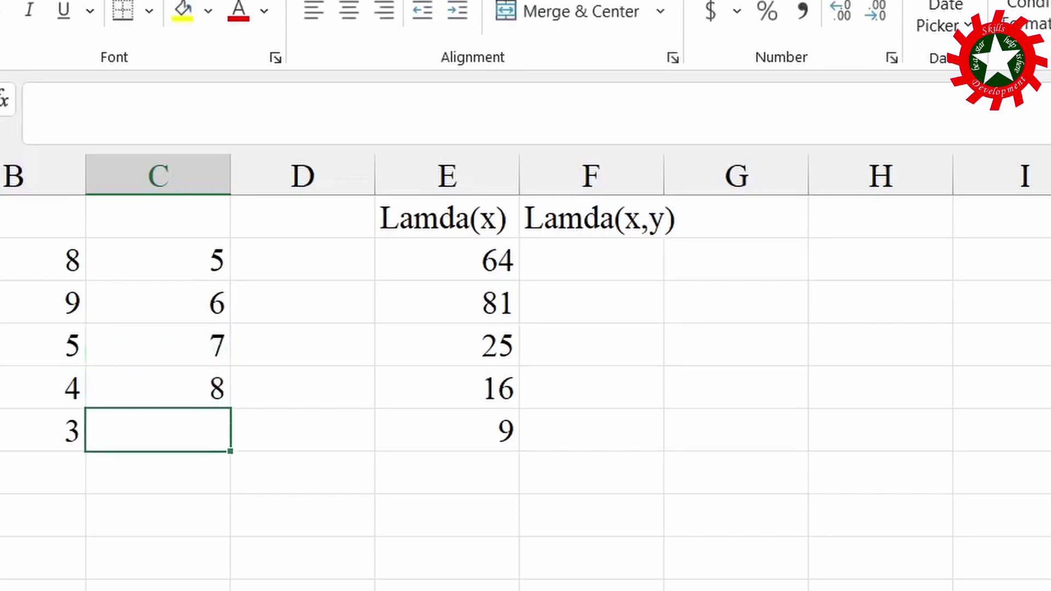
{"action": "type", "text": "9"}
{"action": "key", "text": "Return"}
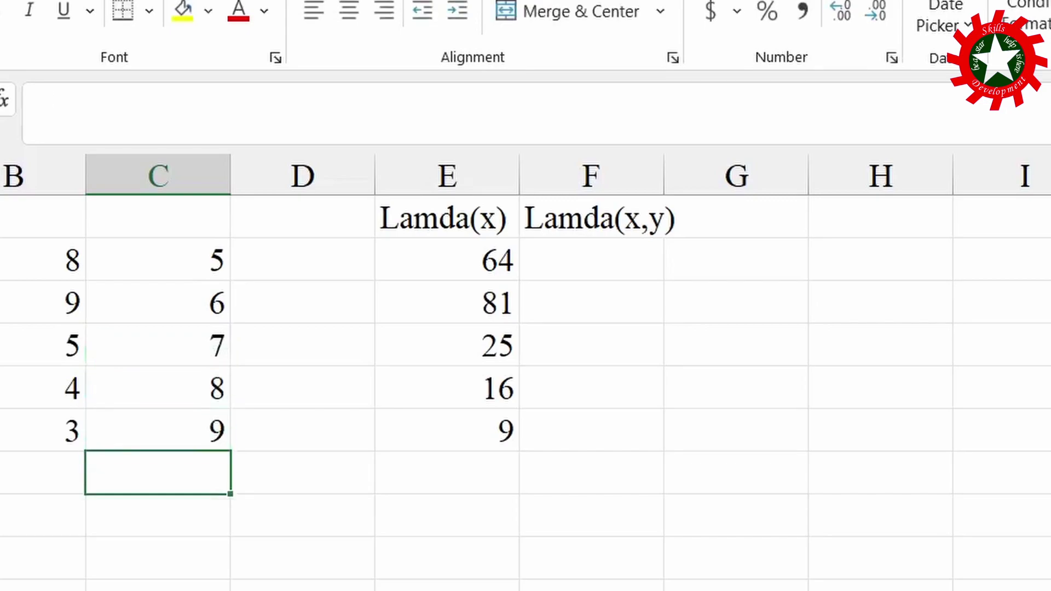
{"action": "left_click", "coordinate": [581, 253]}
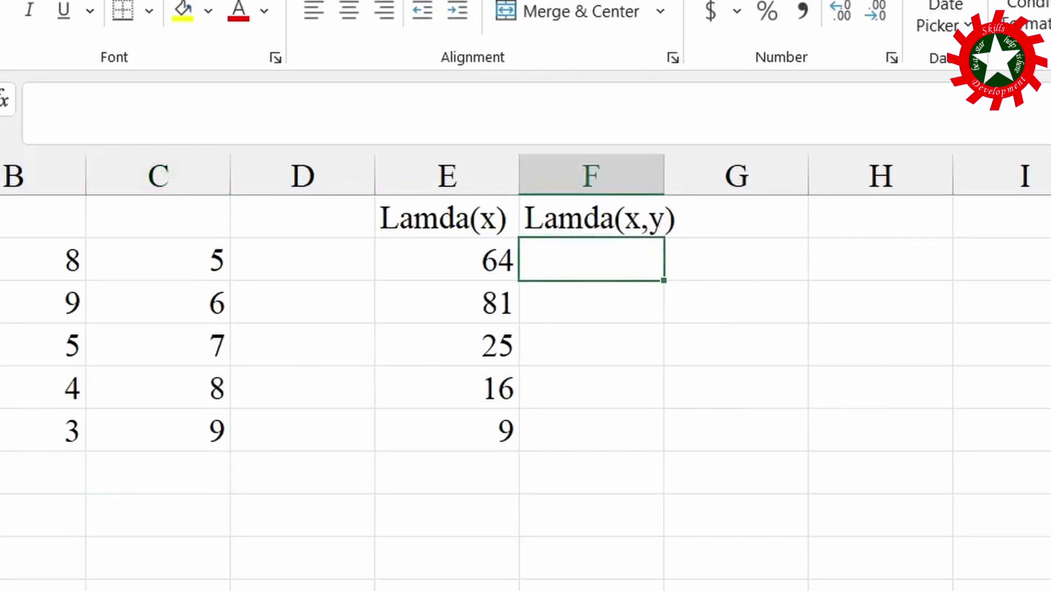
- Enter =LAMBDA(x,y,IF(x>y,x-y,y-x))(B2,C2) in F2, returning 3
{"action": "type", "text": "=L"}
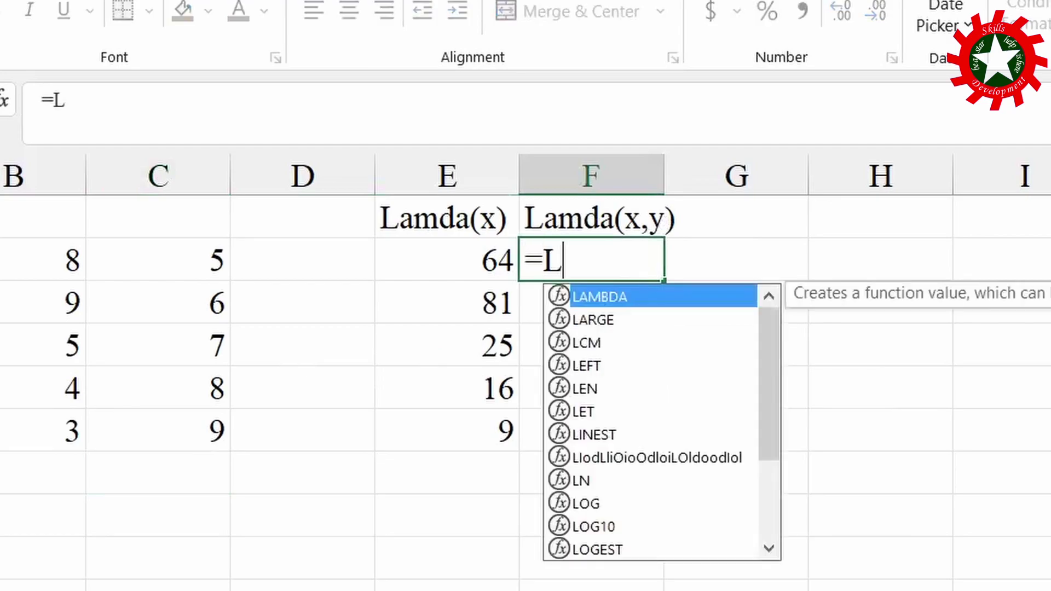
{"action": "type", "text": "am"}
{"action": "key", "text": "Tab"}
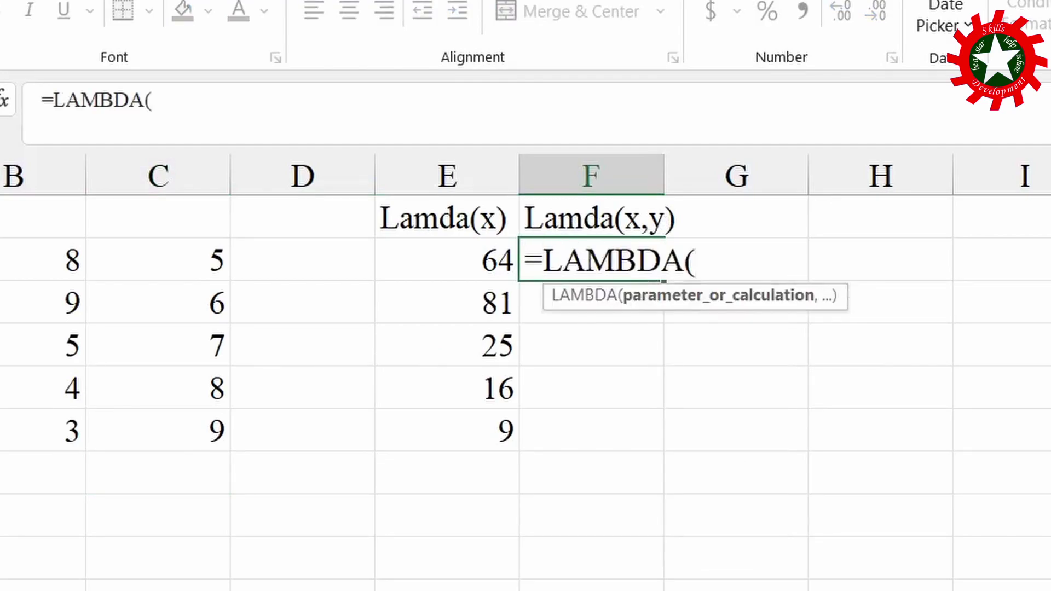
{"action": "type", "text": "x,"}
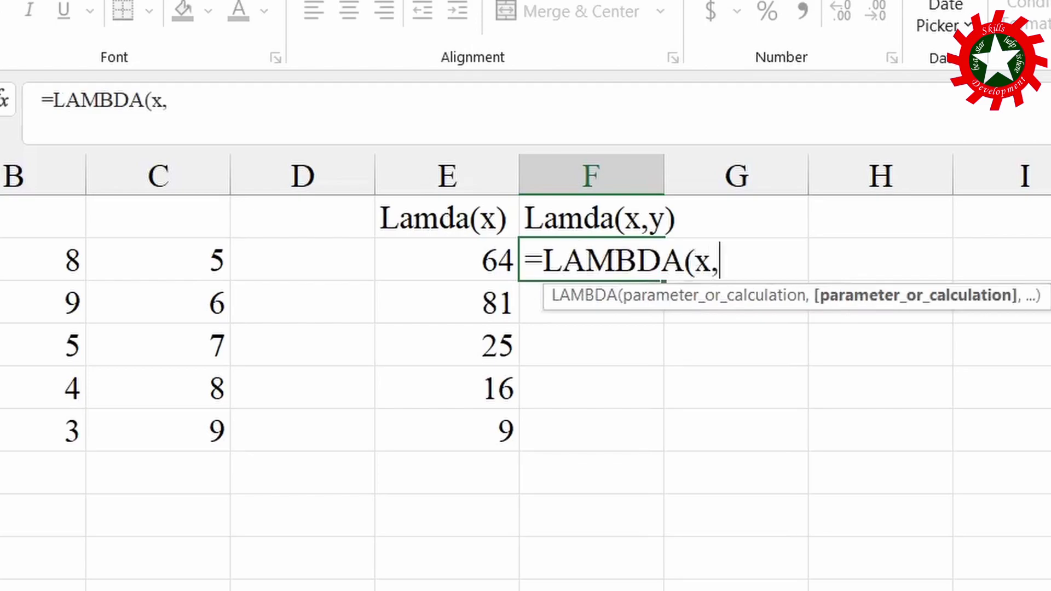
{"action": "type", "text": "y,"}
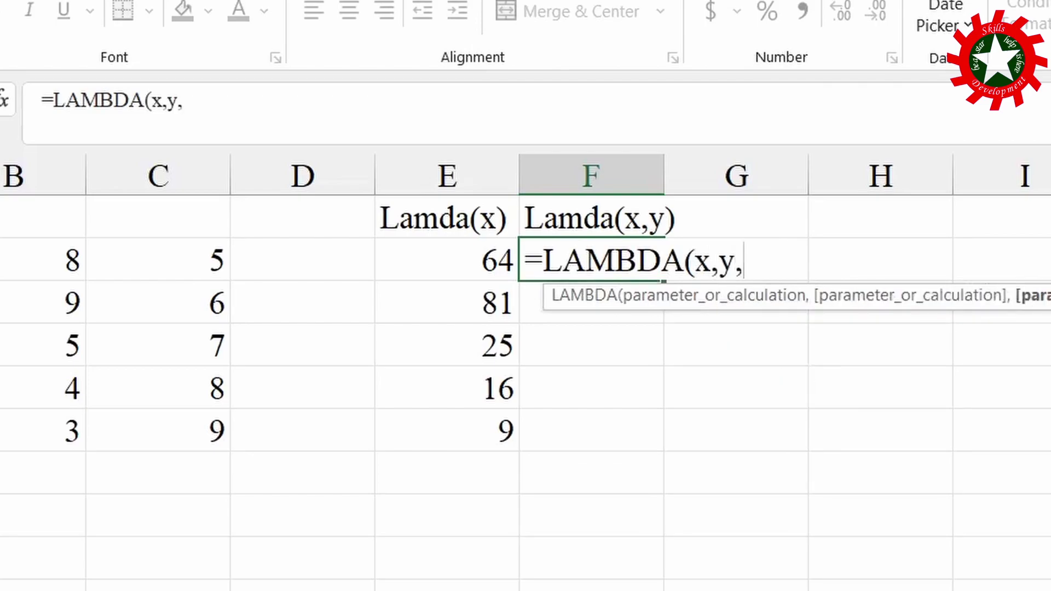
{"action": "type", "text": "i"}
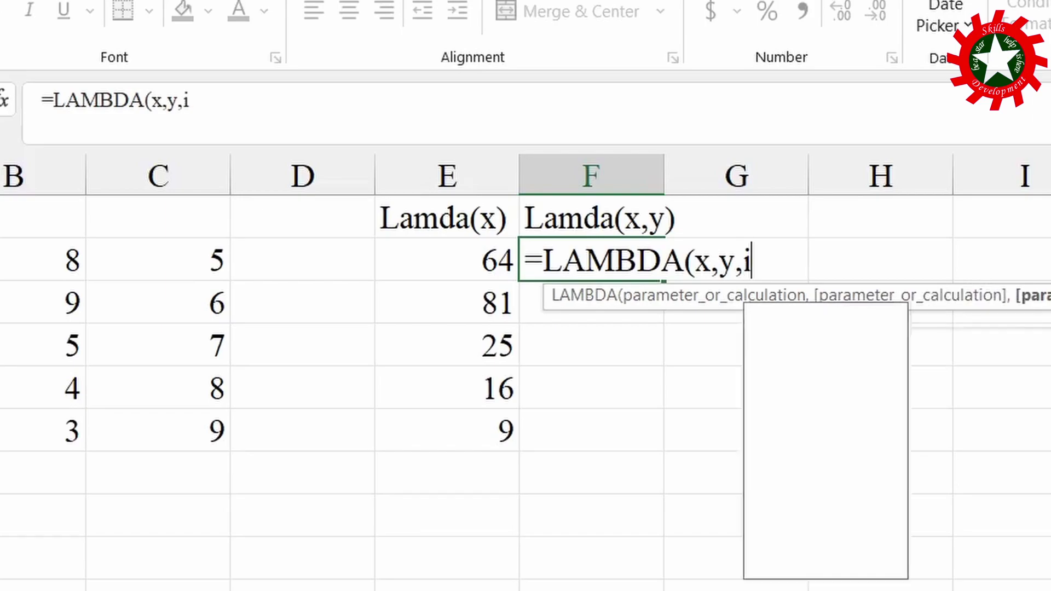
{"action": "type", "text": "f(x"}
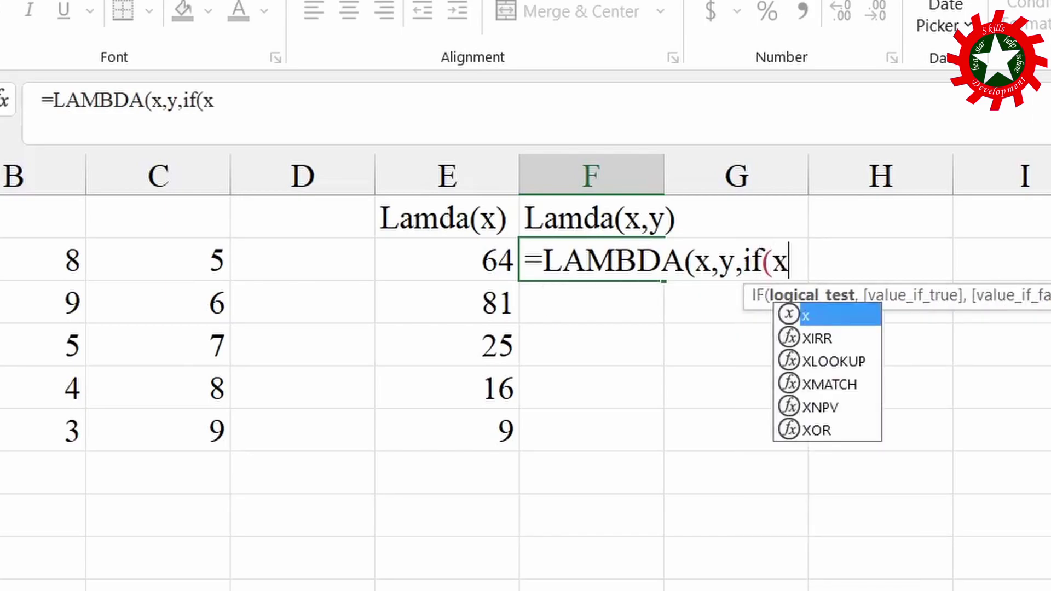
{"action": "type", "text": ">"}
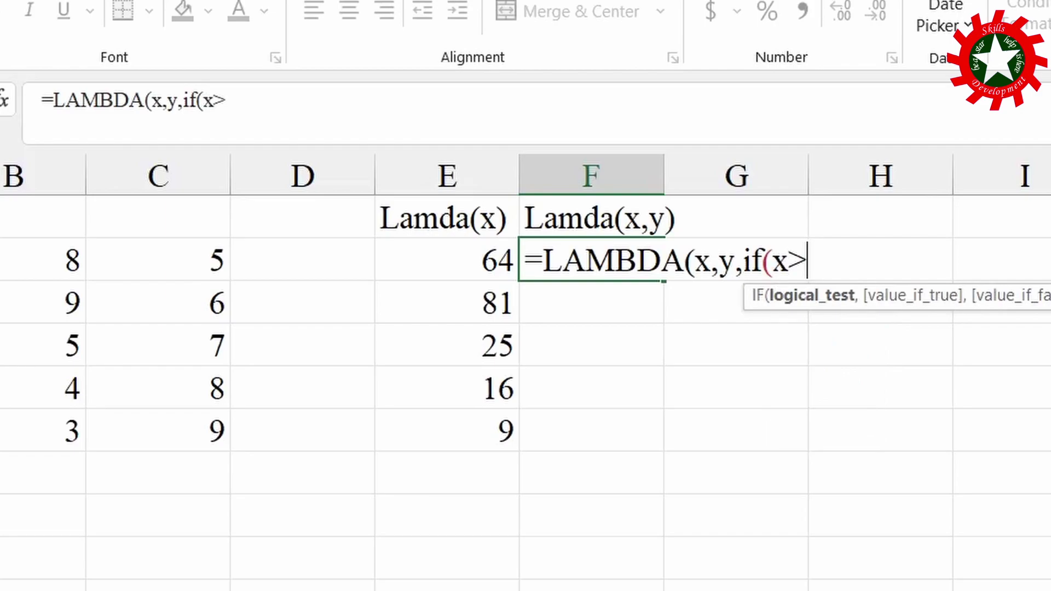
{"action": "type", "text": "y"}
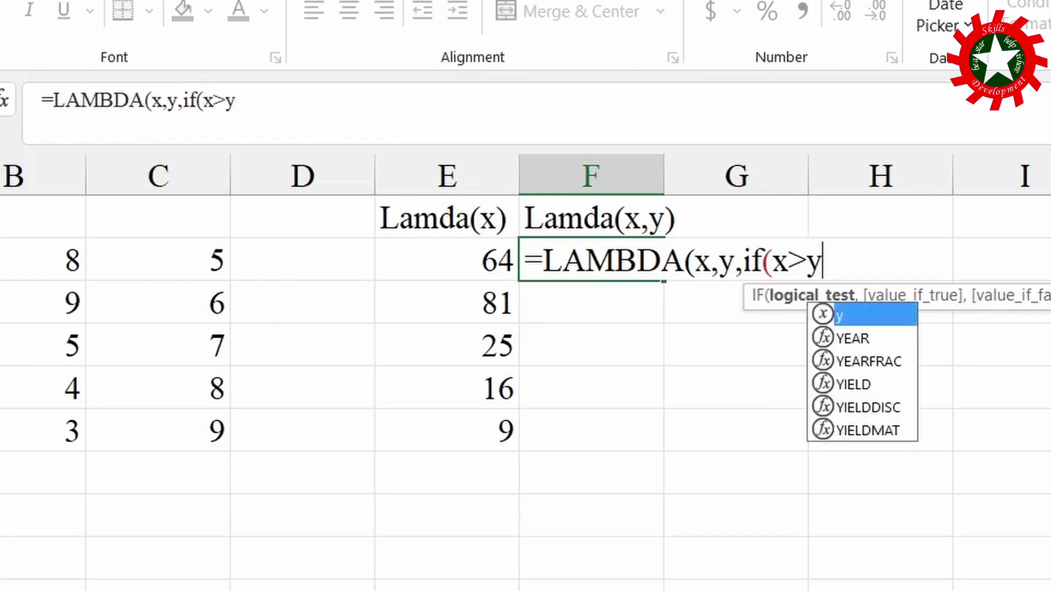
{"action": "type", "text": ",x"}
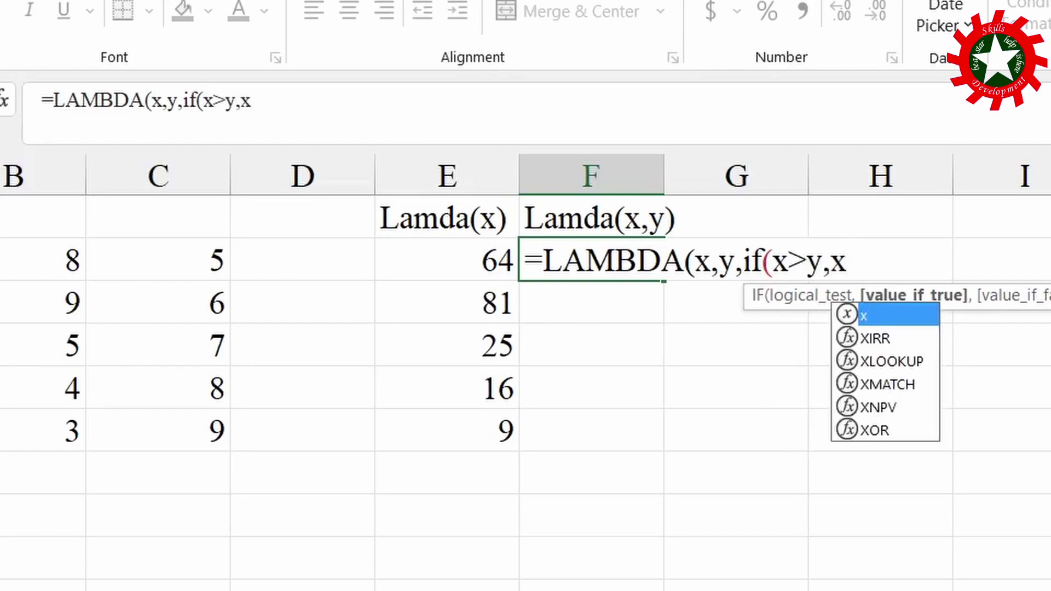
{"action": "type", "text": "-y"}
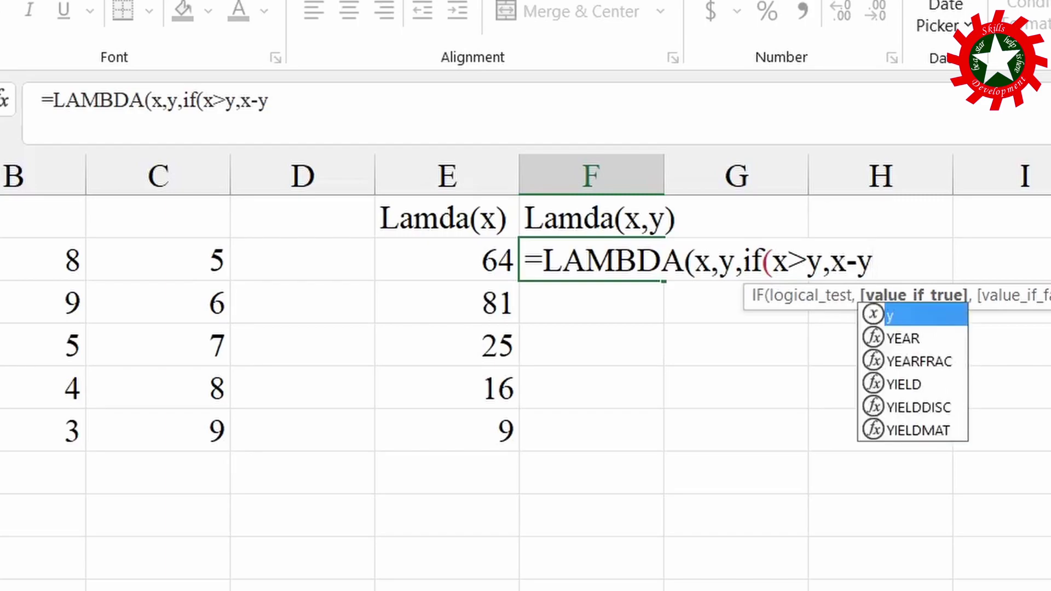
{"action": "type", "text": ","}
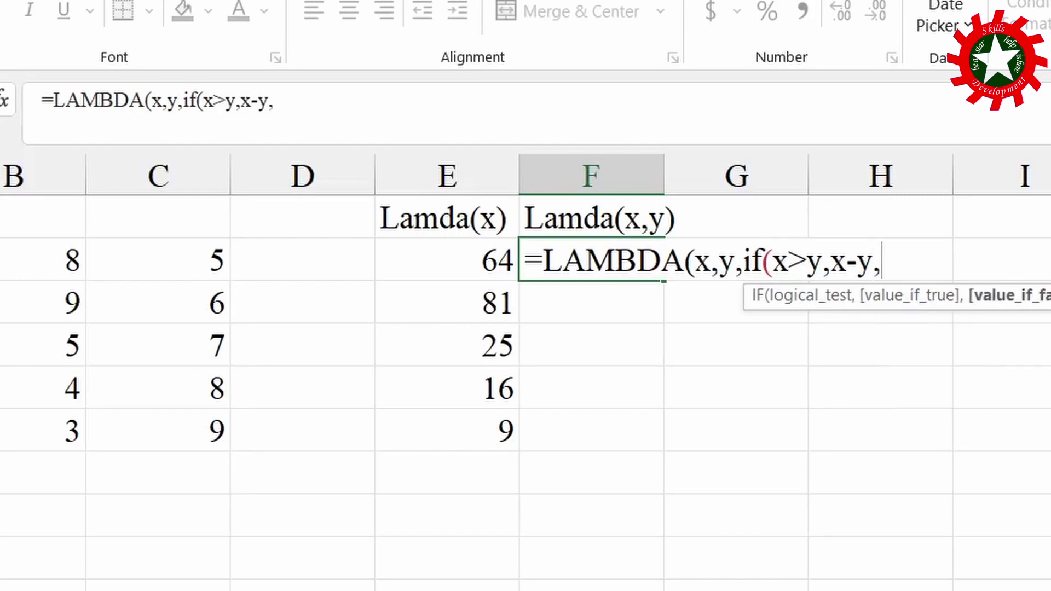
{"action": "type", "text": "y-"}
{"action": "type", "text": "x"}
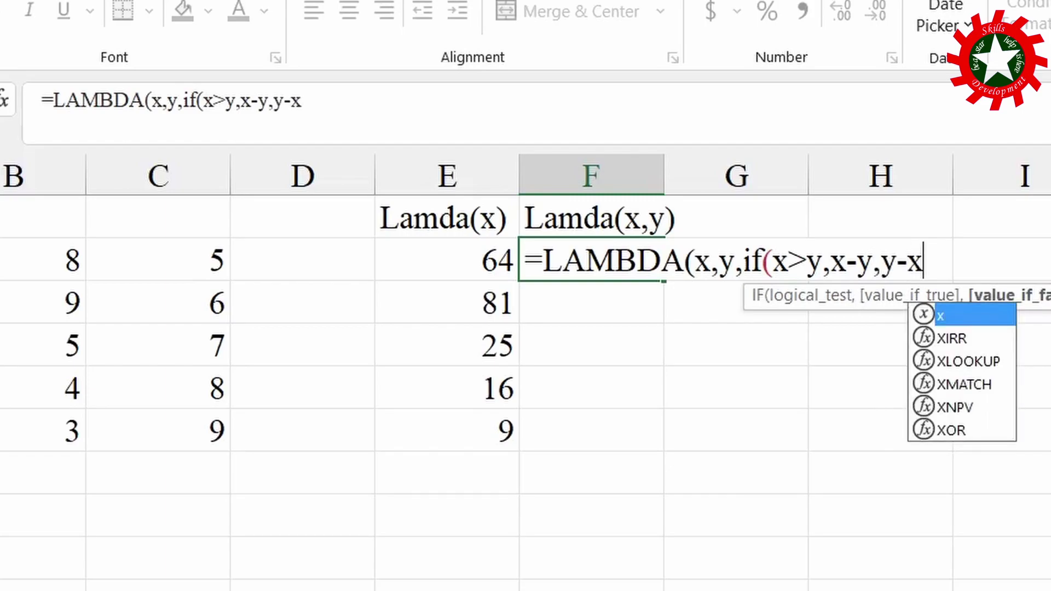
{"action": "type", "text": "))"}
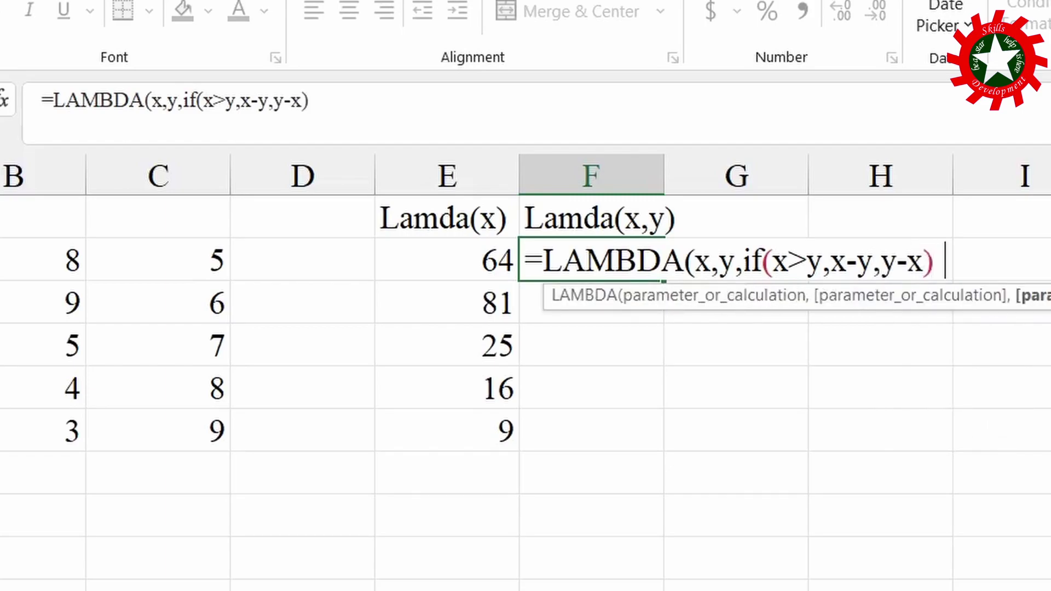
{"action": "type", "text": "("}
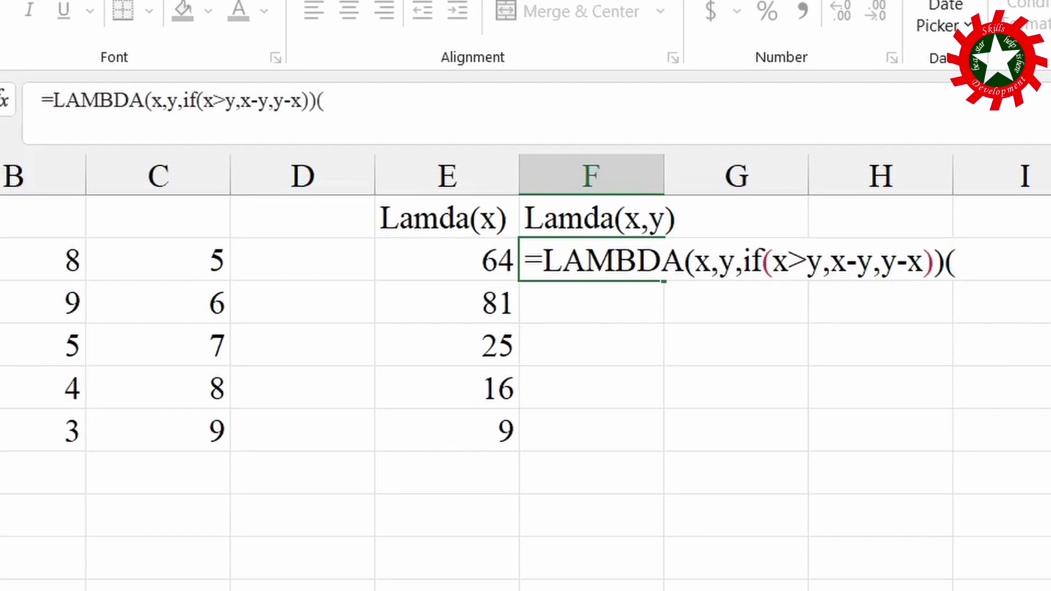
{"action": "left_click", "coordinate": [79, 262]}
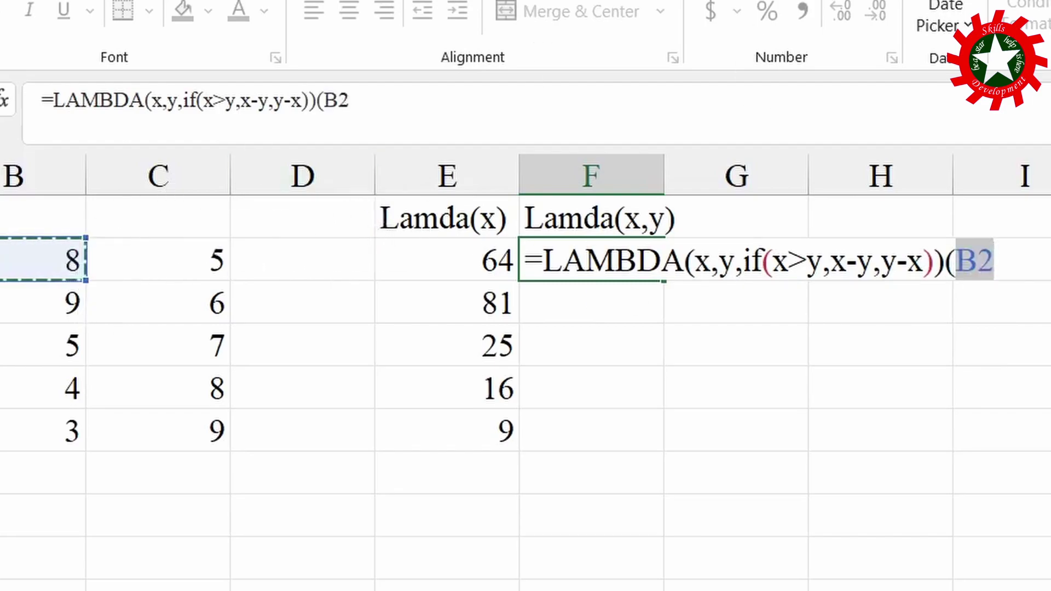
{"action": "type", "text": ","}
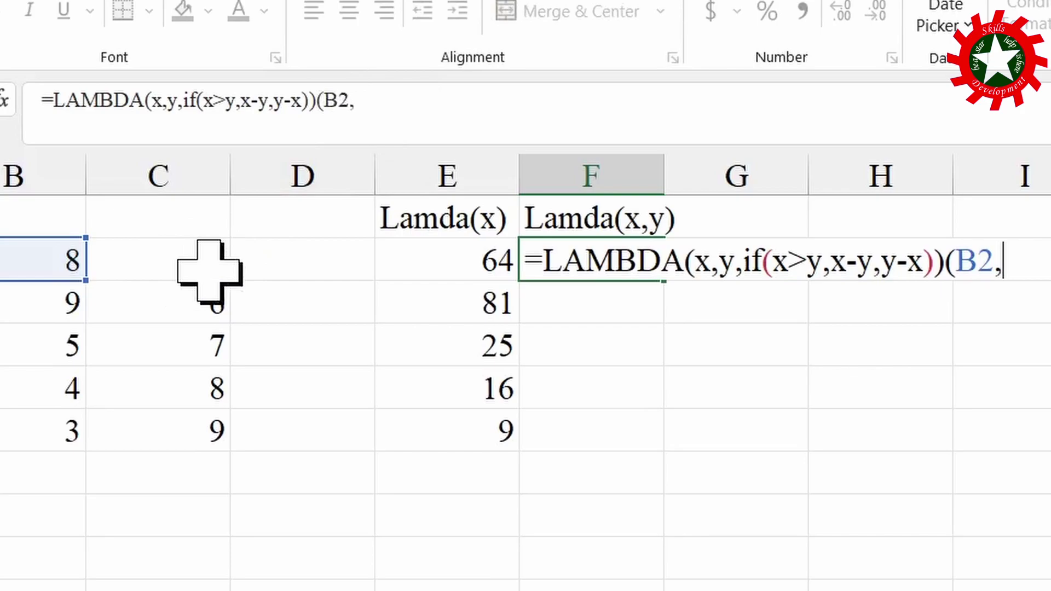
{"action": "left_click", "coordinate": [208, 269]}
{"action": "type", "text": ")"}
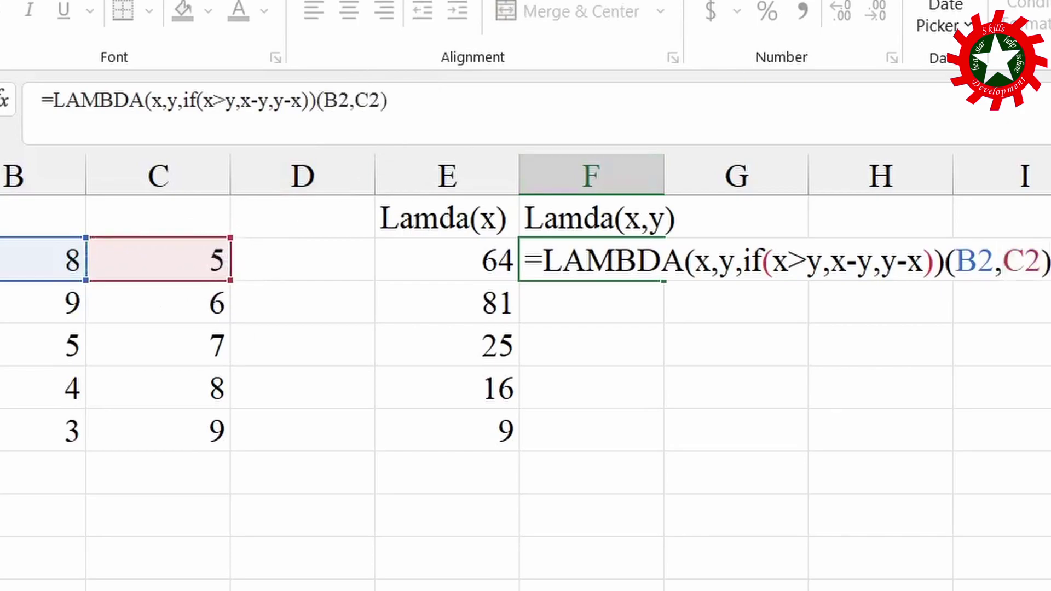
{"action": "key", "text": "Return"}
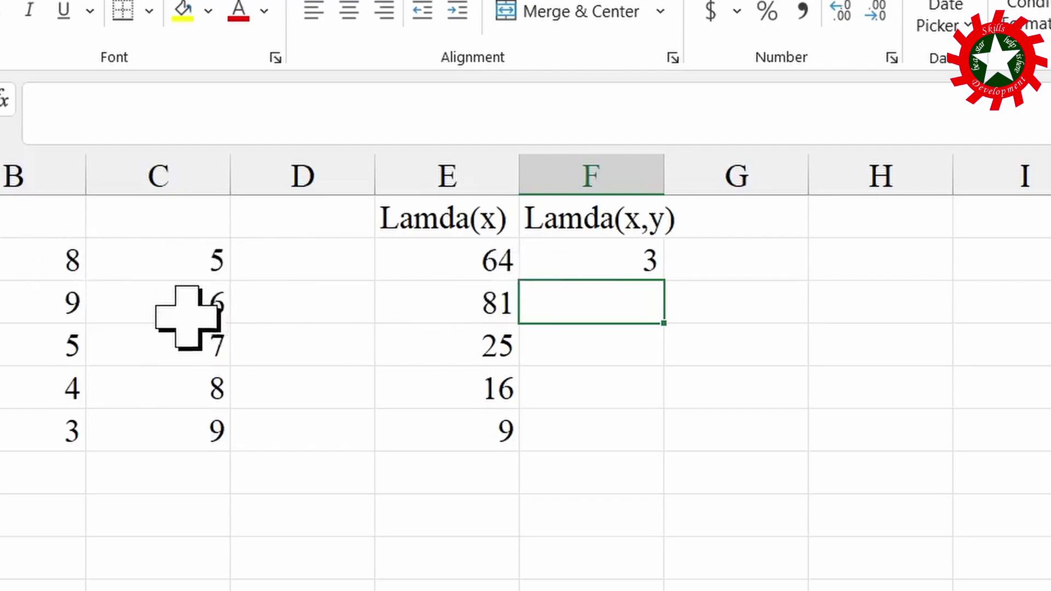
- Fill F2's difference formula down to F6 (3, 3, 2, 4, 6) and inspect its LAMBDA definition
{"action": "left_click", "coordinate": [583, 256]}
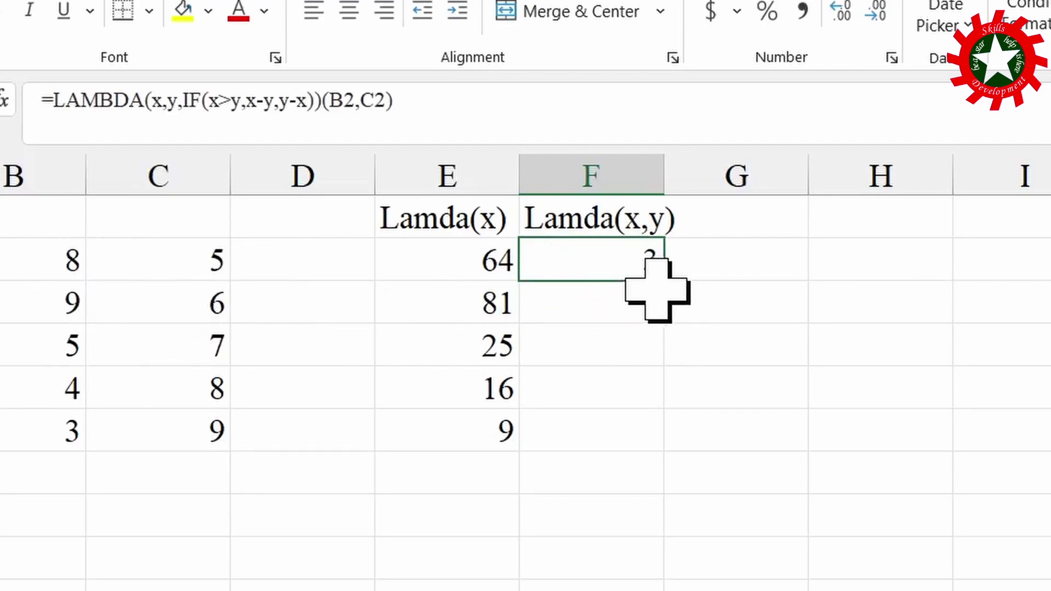
{"action": "left_click_drag", "start_coordinate": [670, 289], "coordinate": [663, 451]}
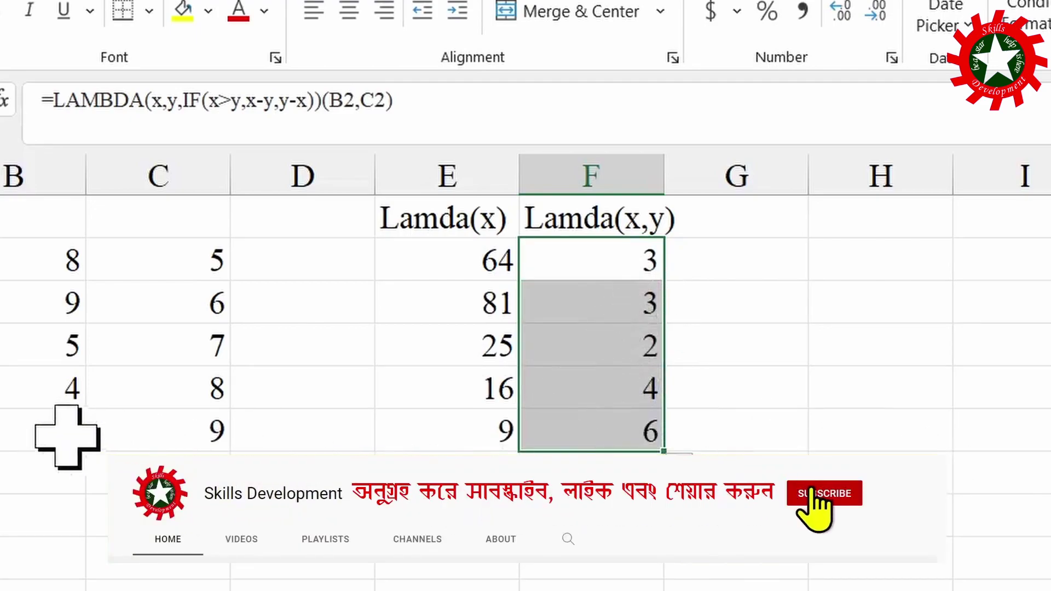
{"action": "left_click", "coordinate": [616, 262]}
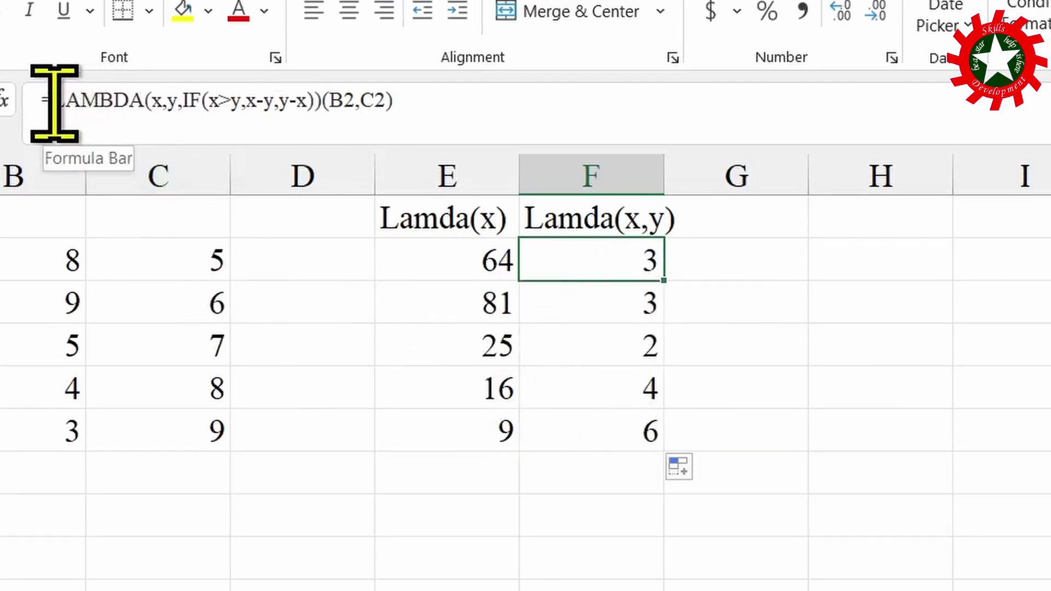
{"action": "mouse_move", "coordinate": [53, 100]}
{"action": "left_mouse_down"}
{"action": "mouse_move", "coordinate": [327, 101]}
{"action": "mouse_move", "coordinate": [417, 117]}
{"action": "left_mouse_up"}
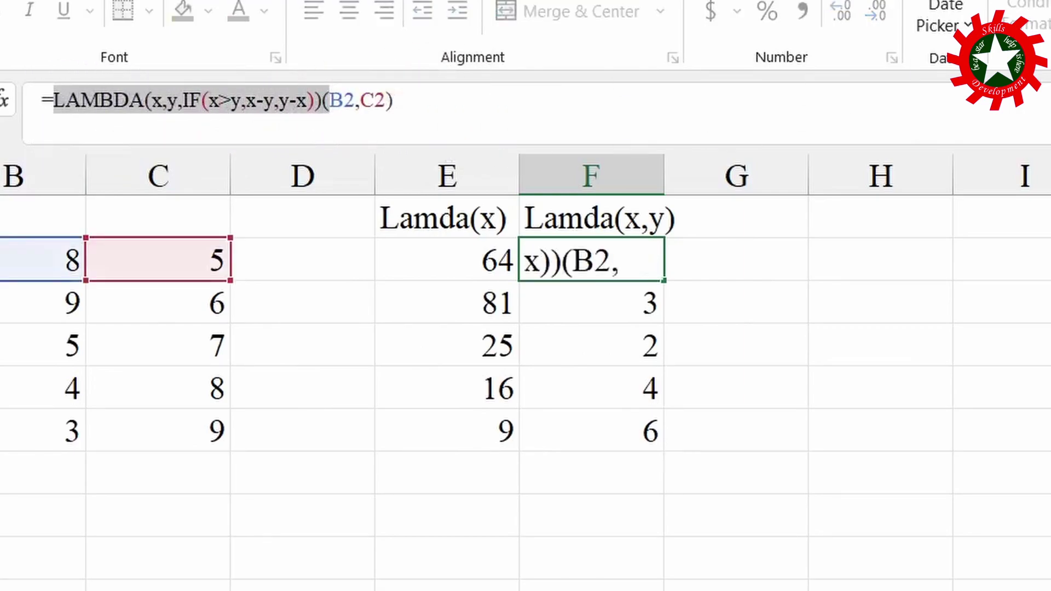
{"action": "key", "text": "Home"}
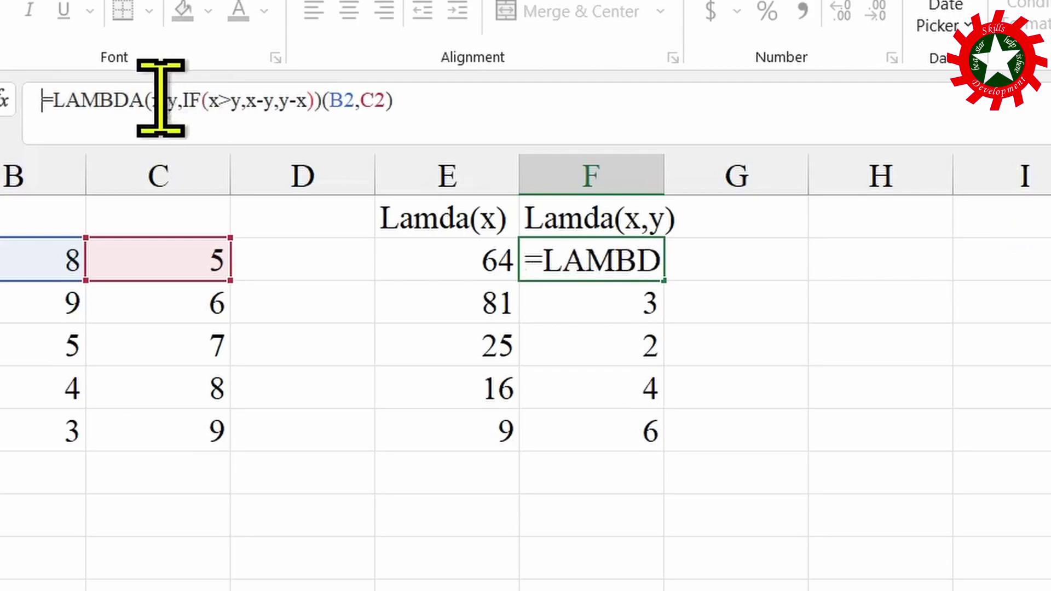
{"action": "double_click", "coordinate": [52, 99]}
{"action": "left_click_drag", "start_coordinate": [160, 99], "coordinate": [343, 100]}
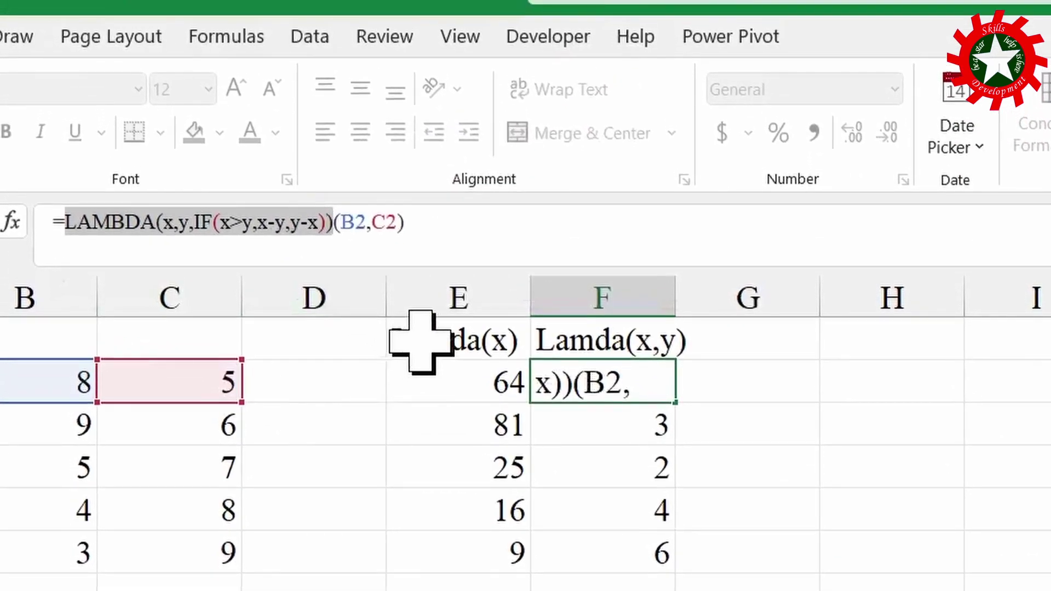
{"action": "key", "text": "Escape"}
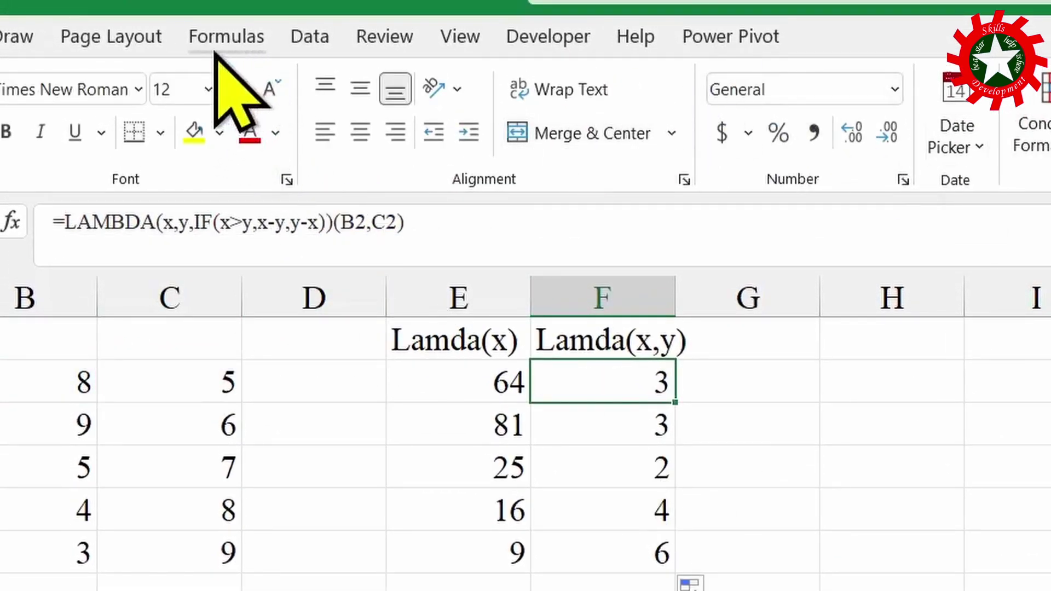
- Define the workbook name Difference as =LAMBDA(x,y,IF(x>y,x-y,y-x)) in Name Manager
{"action": "left_click", "coordinate": [249, 34]}
{"action": "left_click", "coordinate": [554, 125]}
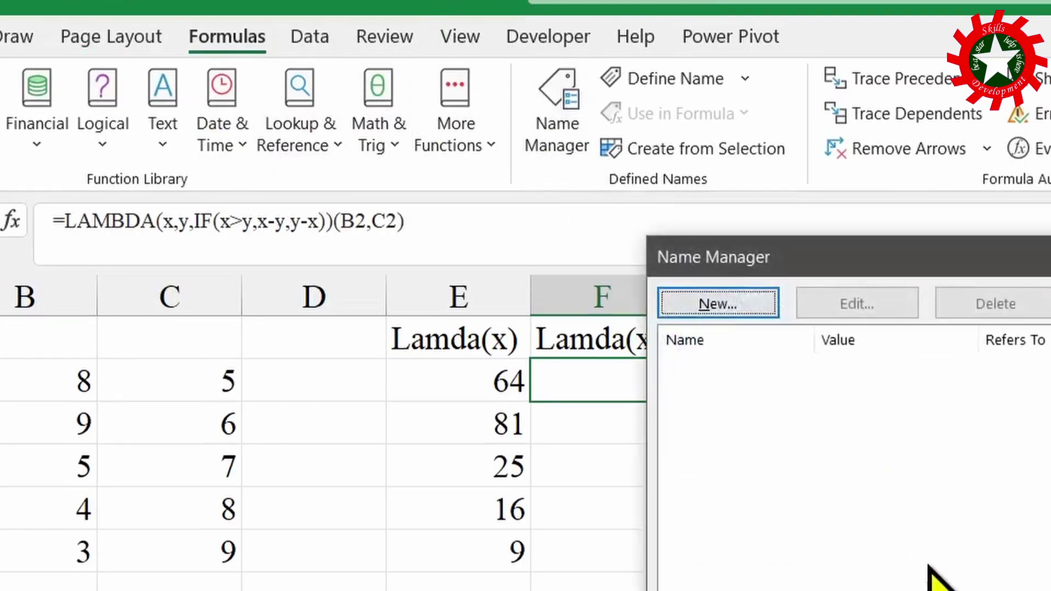
{"action": "left_click", "coordinate": [742, 302]}
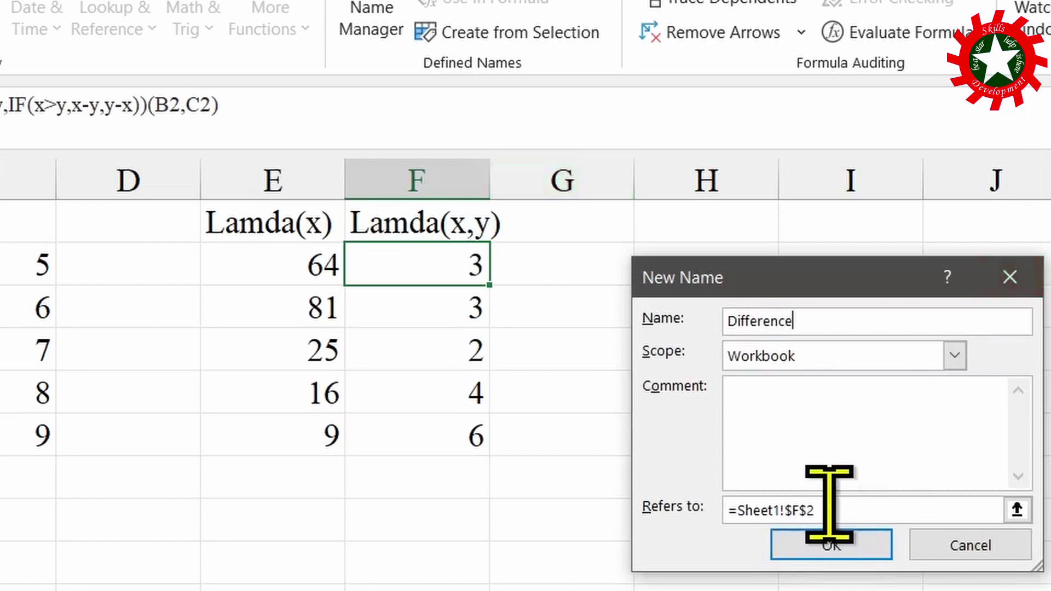
{"action": "left_click_drag", "start_coordinate": [833, 509], "coordinate": [733, 509]}
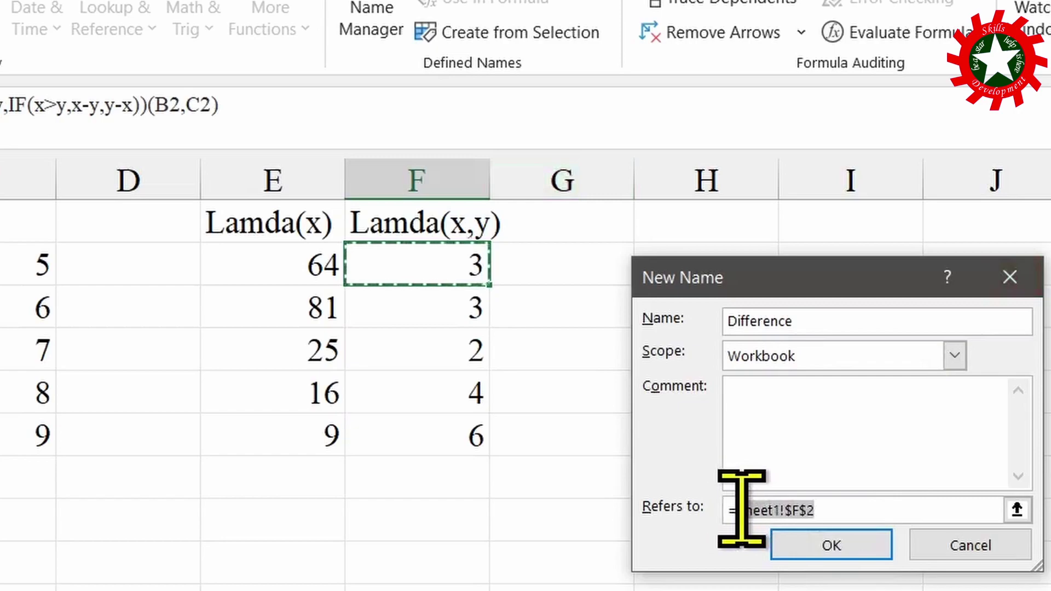
{"action": "key", "text": "BackSpace"}
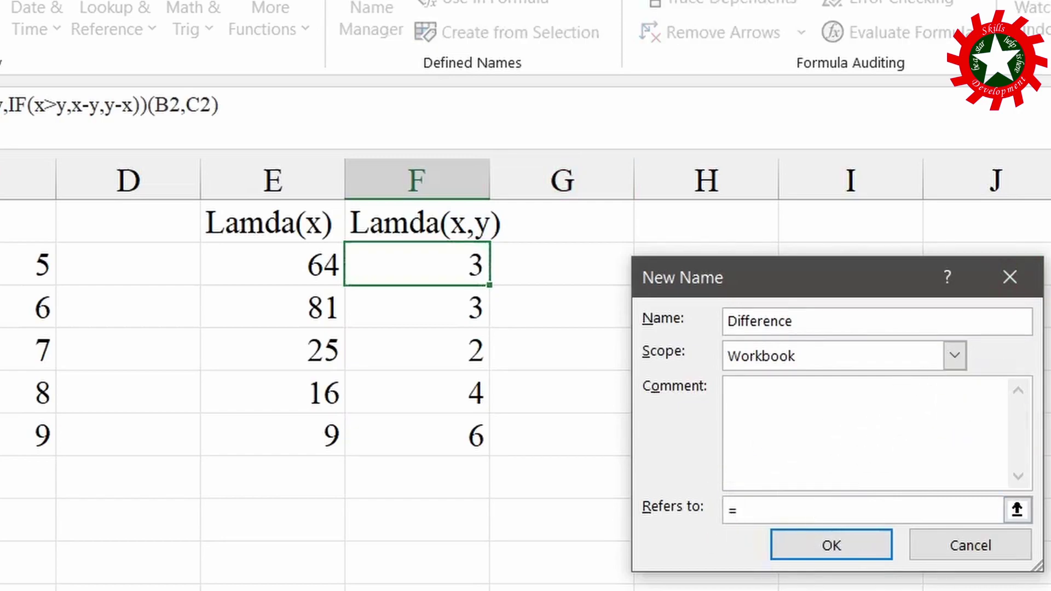
{"action": "left_click", "coordinate": [849, 552]}
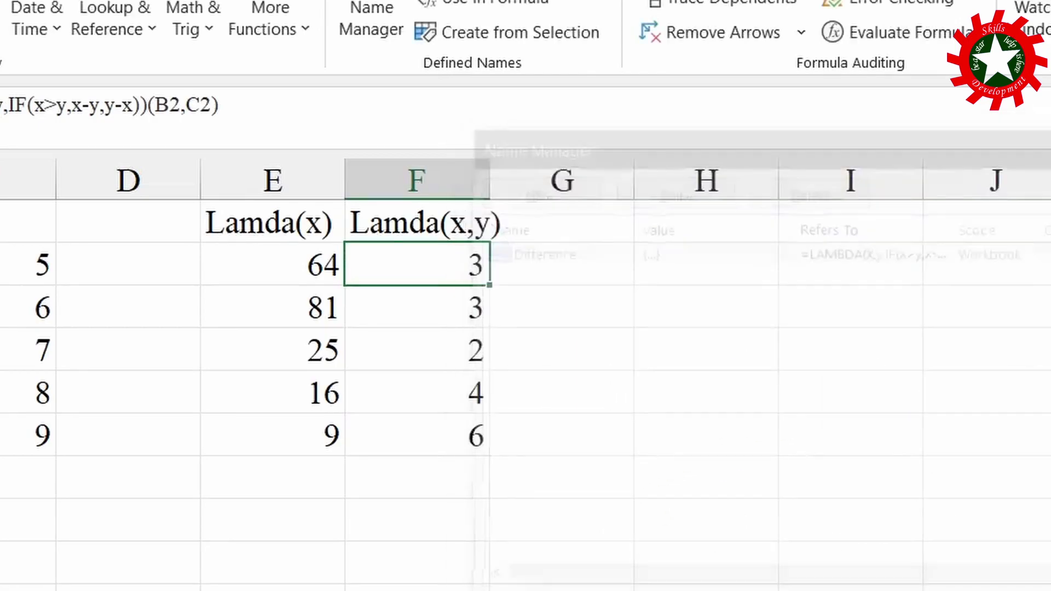
- Clear the old results from F2:F6
{"action": "left_click", "coordinate": [453, 319]}
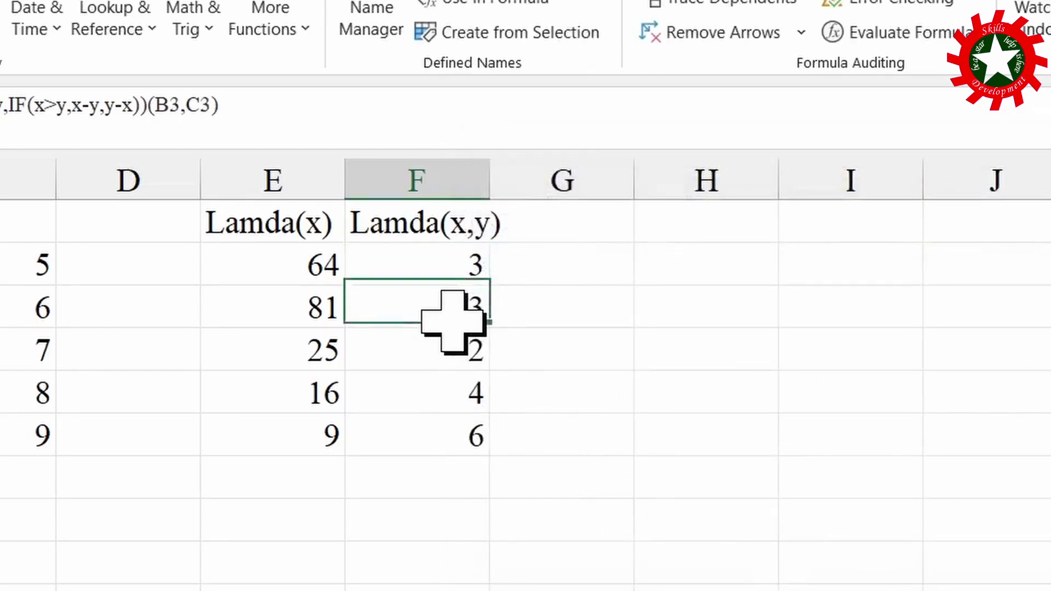
{"action": "left_click_drag", "start_coordinate": [441, 265], "coordinate": [469, 421]}
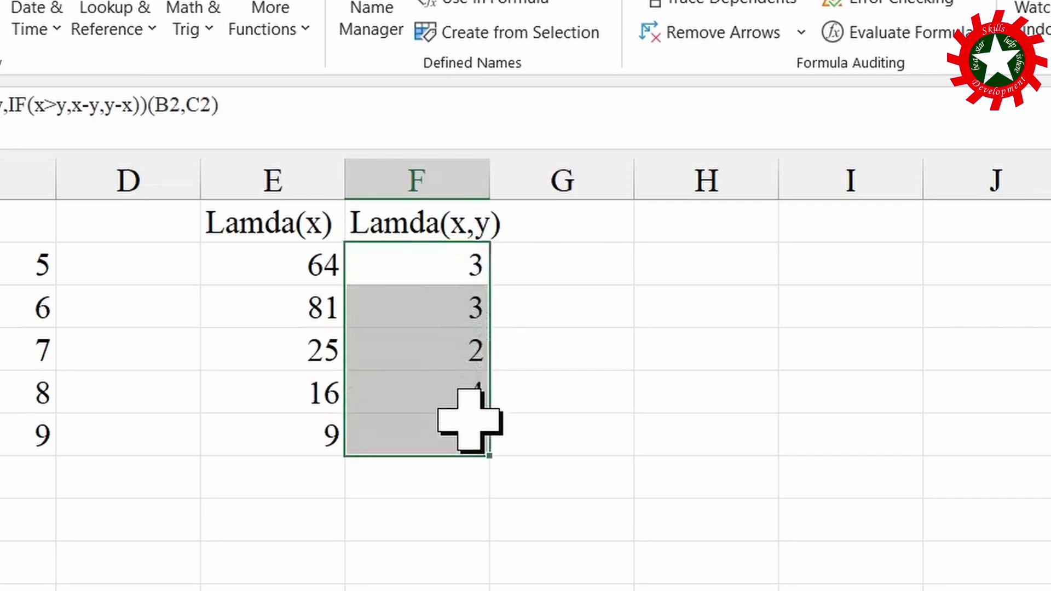
{"action": "key", "text": "Delete"}
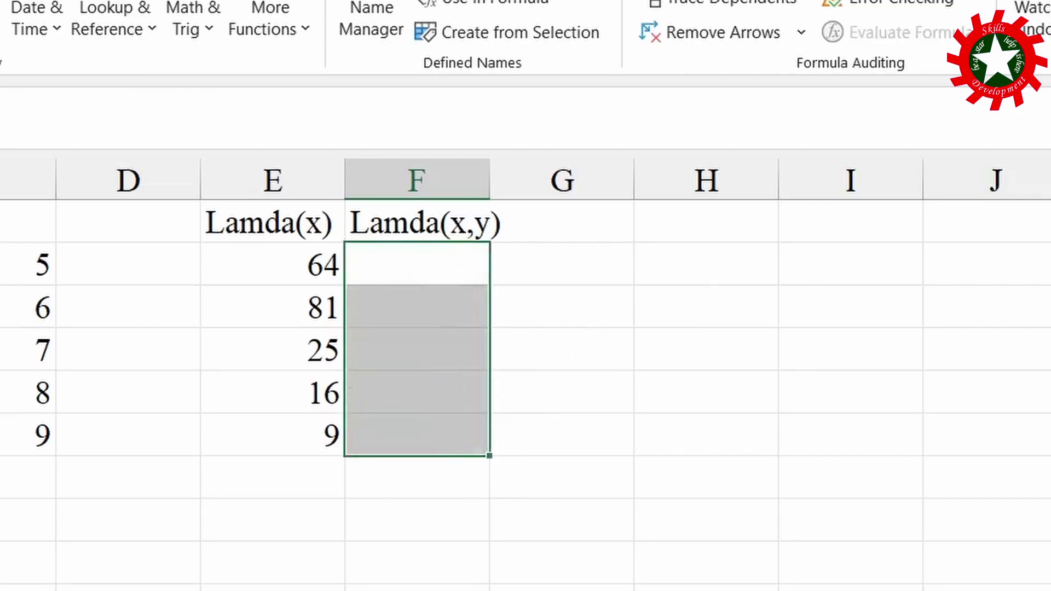
- Enter =Difference(B2,C2) in F2 and fill it down to F6
{"action": "left_click", "coordinate": [417, 221]}
{"action": "type", "text": "="}
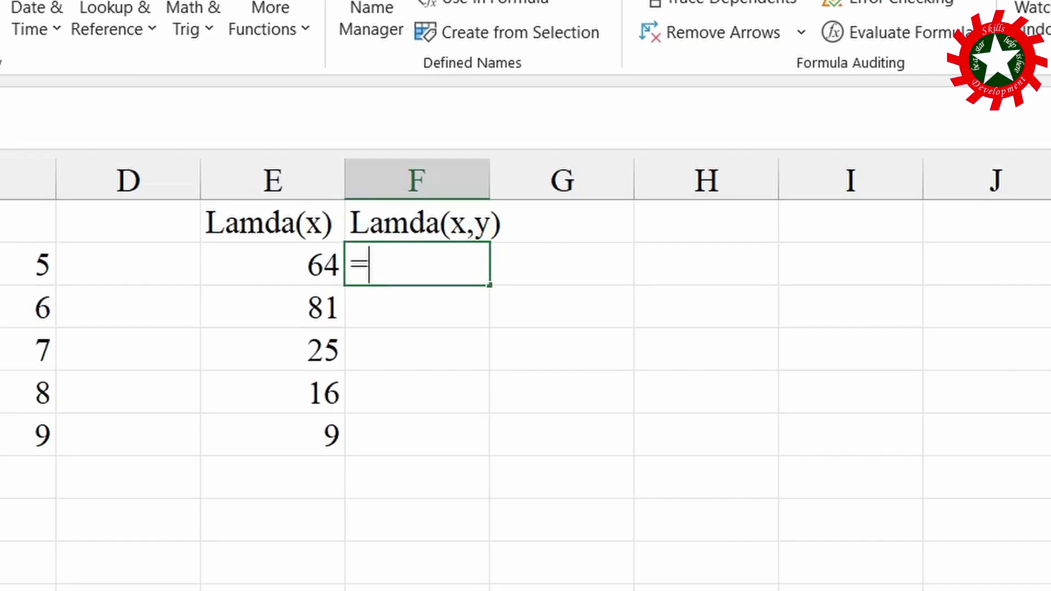
{"action": "type", "text": "dif"}
{"action": "key", "text": "Tab"}
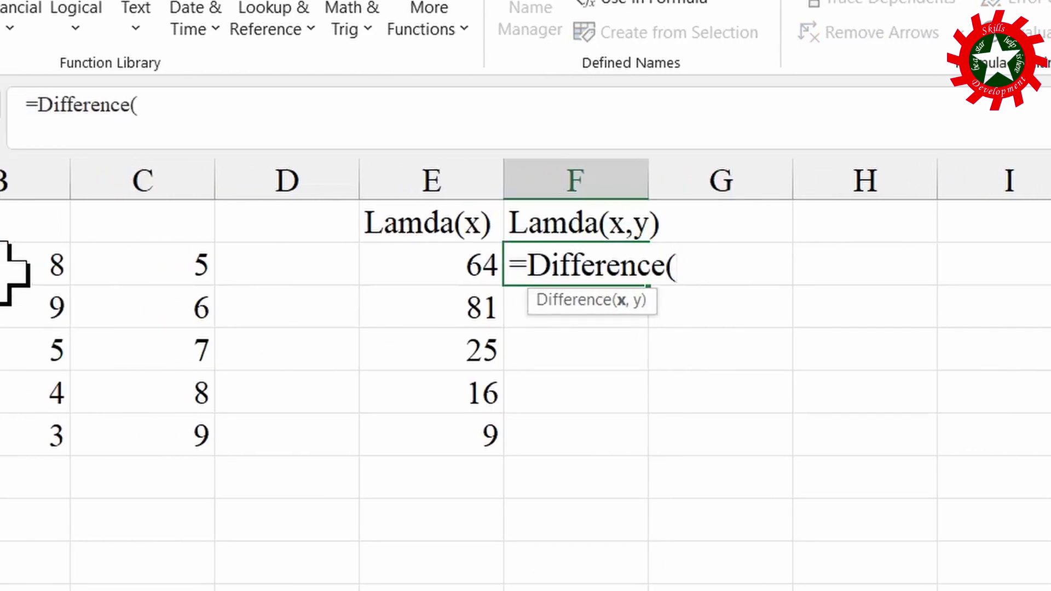
{"action": "left_click", "coordinate": [14, 273]}
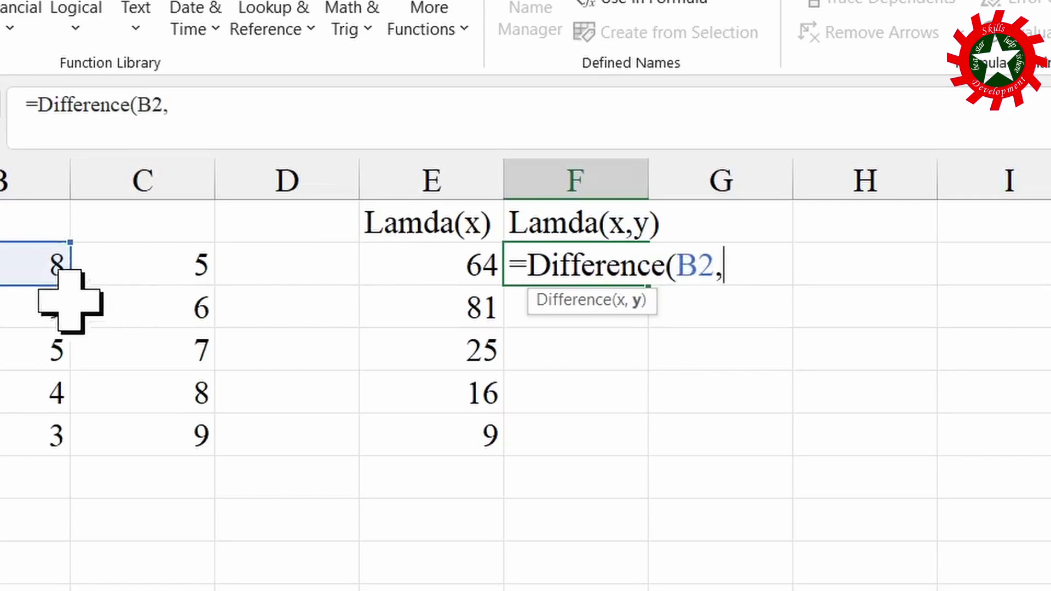
{"action": "left_click", "coordinate": [117, 269]}
{"action": "type", "text": ")"}
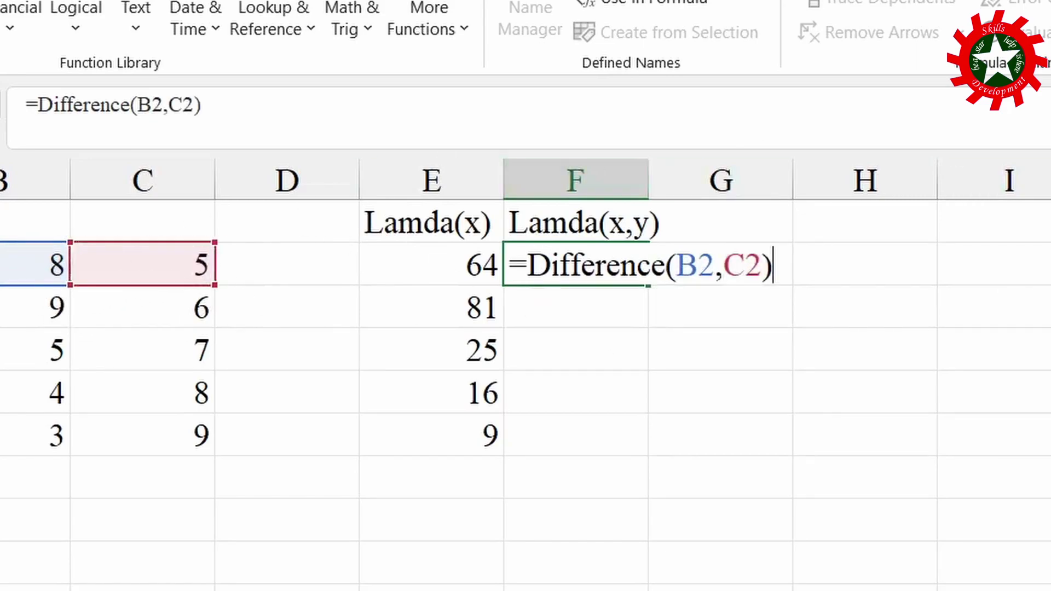
{"action": "key", "text": "Return"}
{"action": "left_click", "coordinate": [607, 260]}
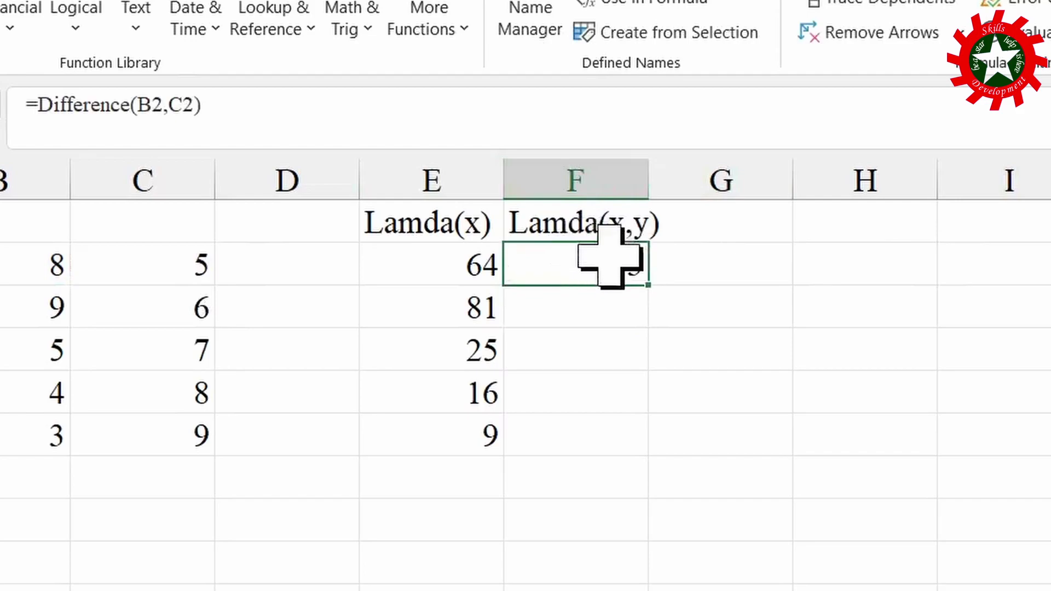
{"action": "double_click", "coordinate": [649, 286]}
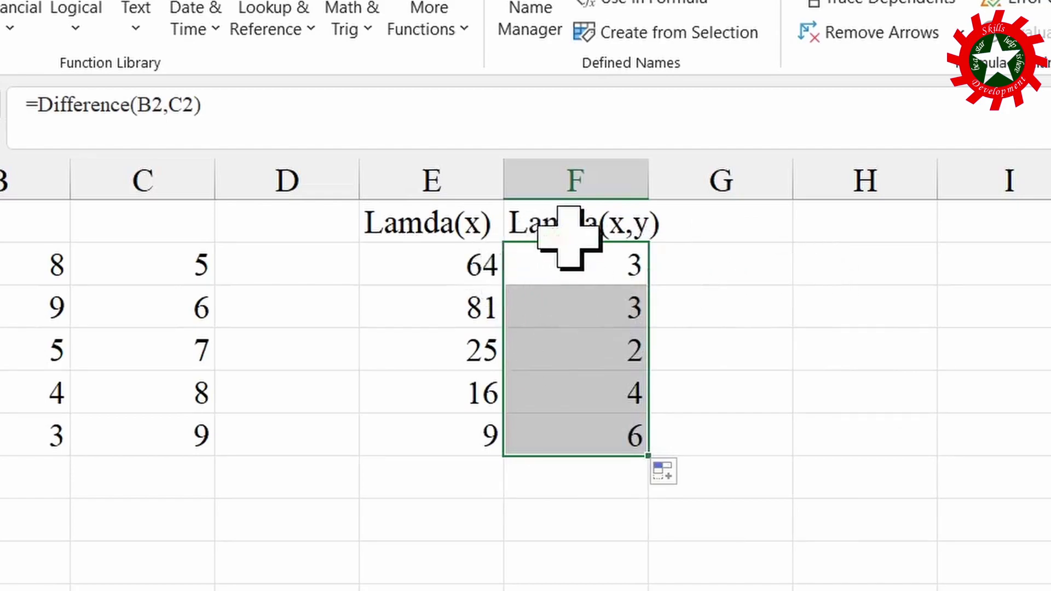
- Enter =Difference(B2:B6,C2:C6) in G2 to spill results to G6, then go to Sheet2
{"action": "left_click", "coordinate": [738, 250]}
{"action": "type", "text": "="}
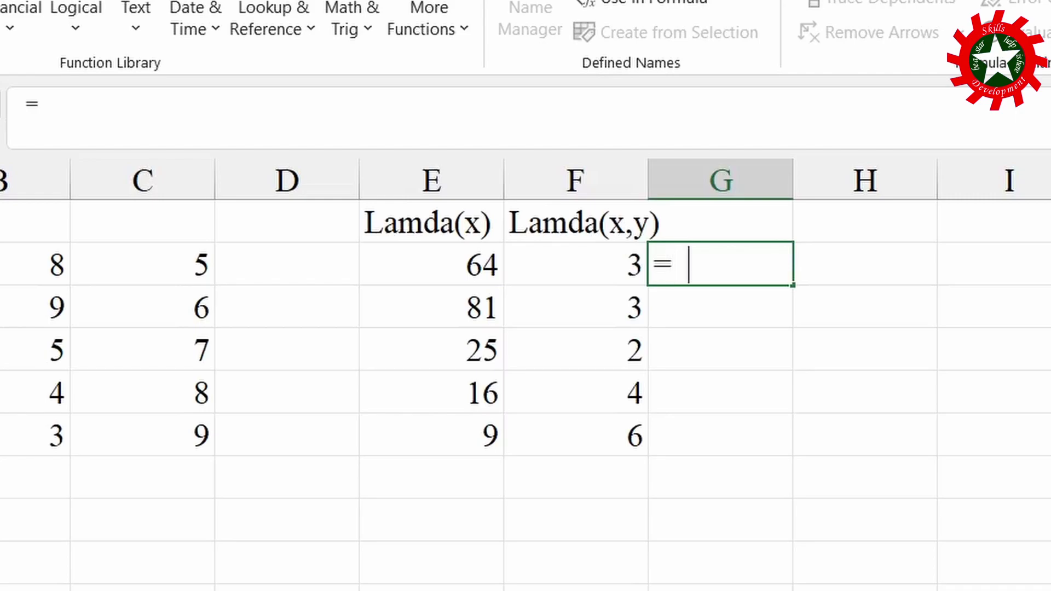
{"action": "type", "text": "dif"}
{"action": "key", "text": "Tab"}
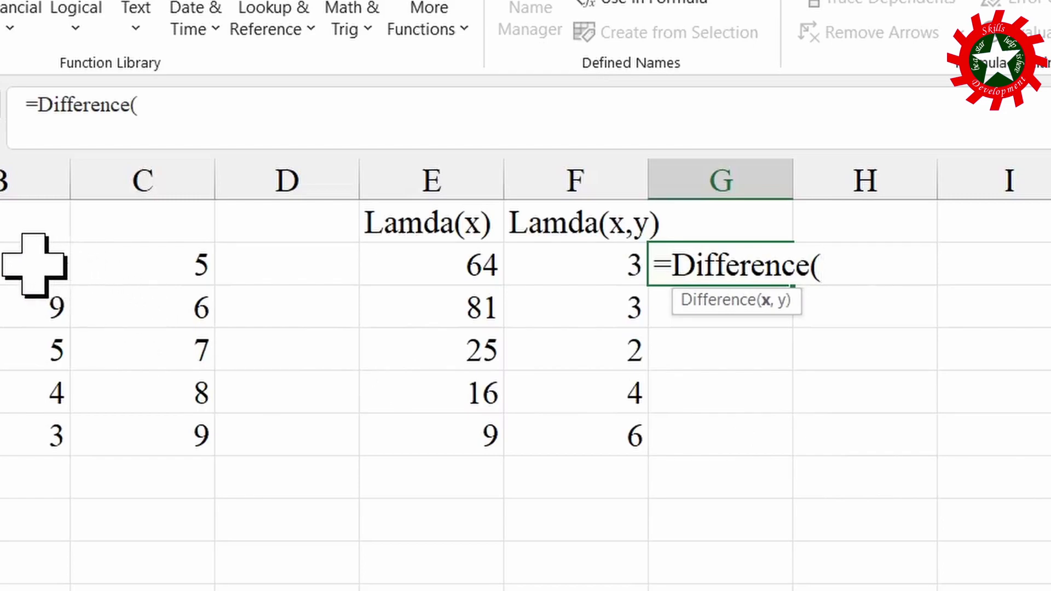
{"action": "left_click_drag", "start_coordinate": [34, 264], "coordinate": [22, 434]}
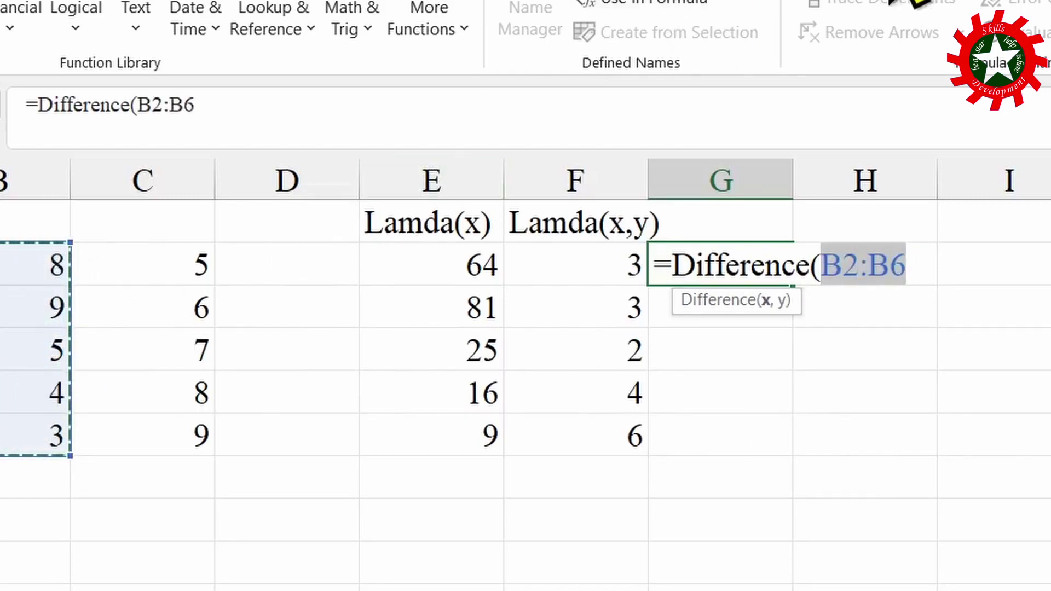
{"action": "type", "text": ","}
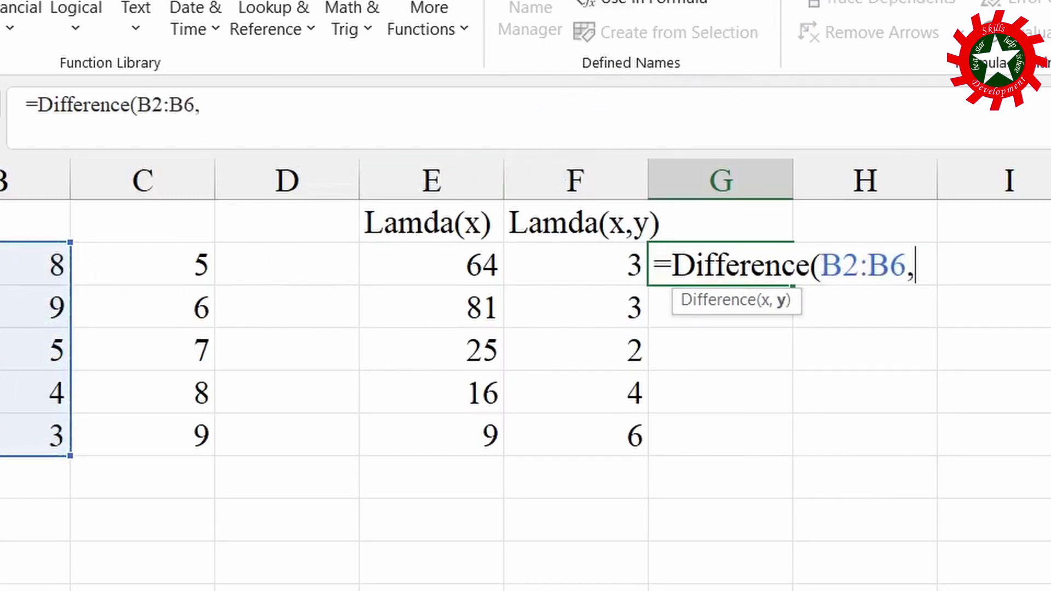
{"action": "left_click_drag", "start_coordinate": [203, 265], "coordinate": [186, 420]}
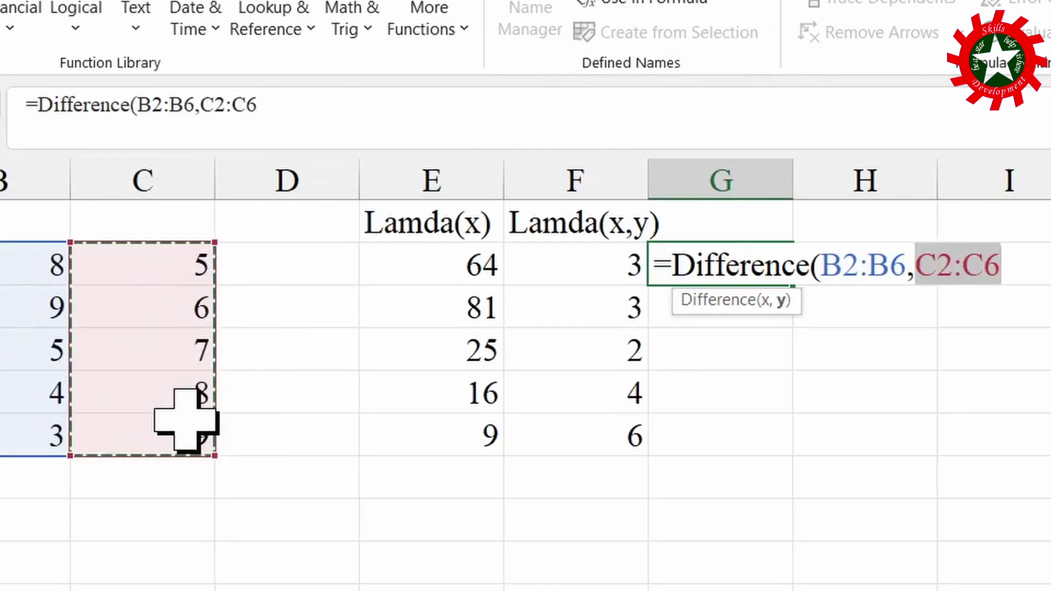
{"action": "type", "text": ")"}
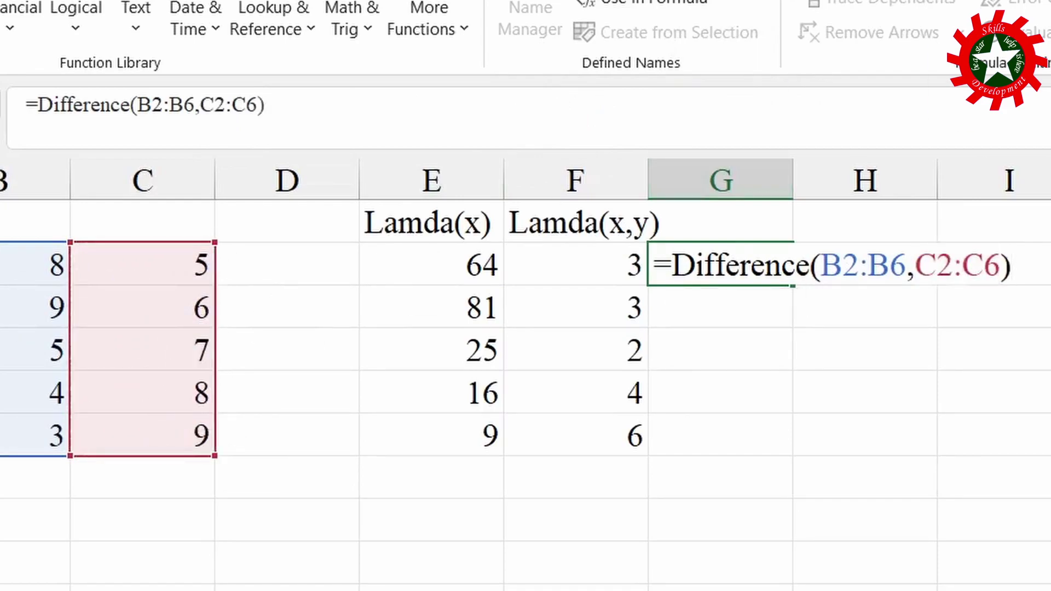
{"action": "key", "text": "Return"}
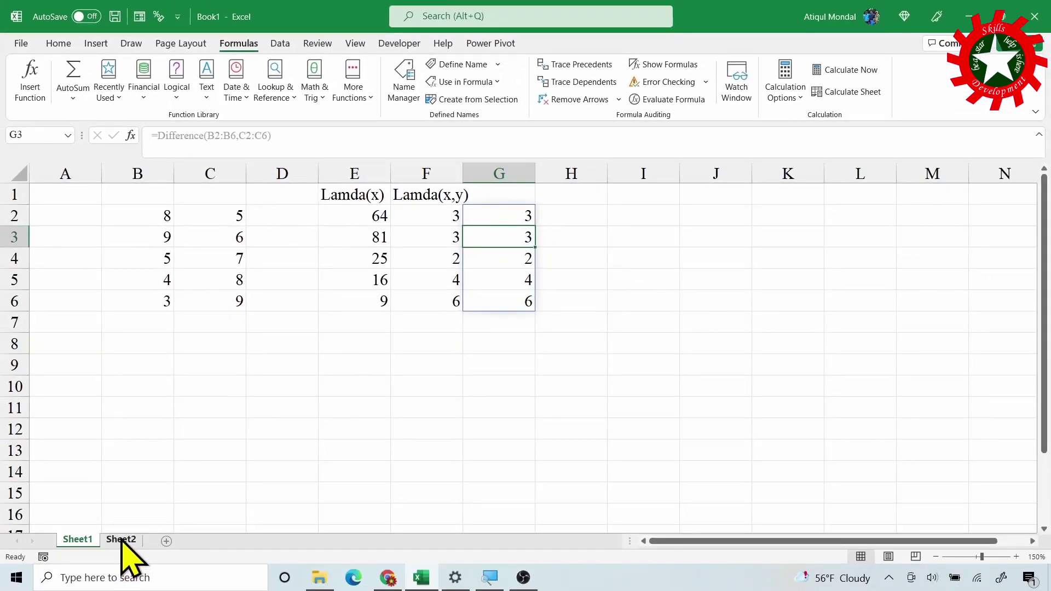
{"action": "left_click", "coordinate": [121, 540]}
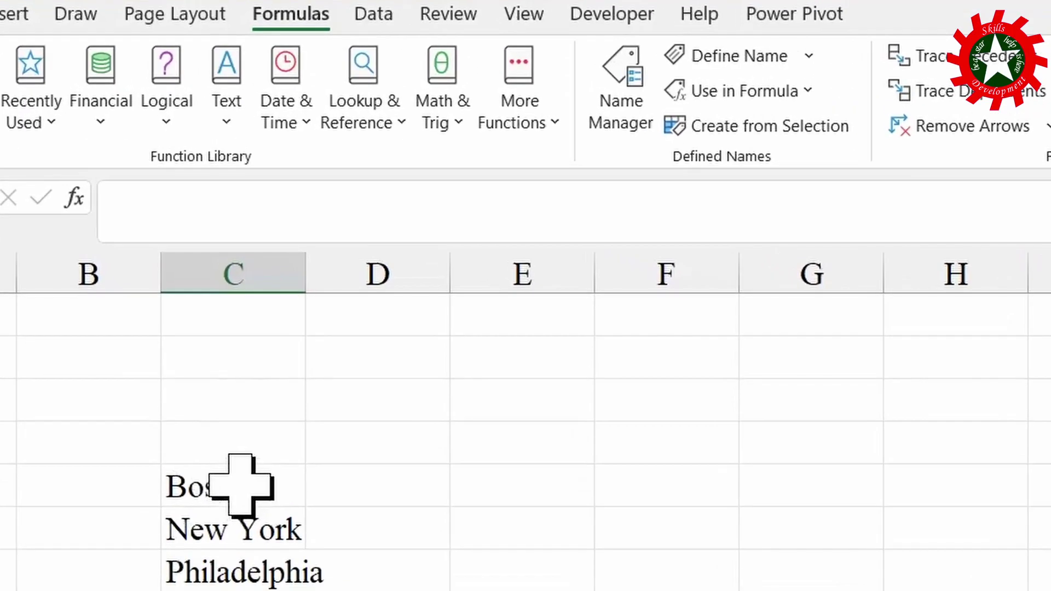
- Convert the three Sheet2 city names to the Cities data type
{"action": "left_click_drag", "start_coordinate": [241, 485], "coordinate": [245, 569]}
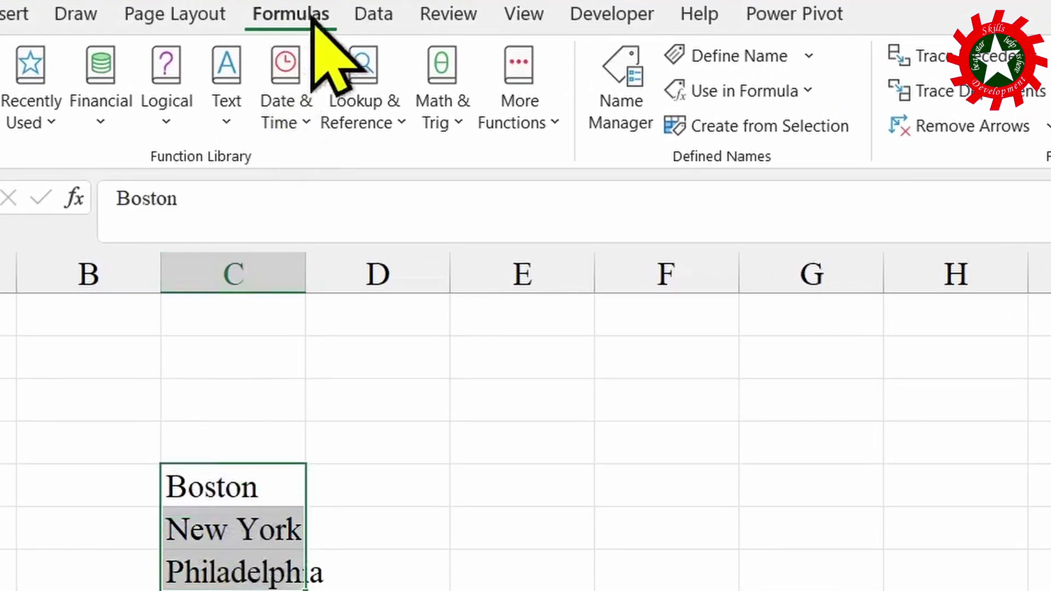
{"action": "left_click", "coordinate": [369, 13]}
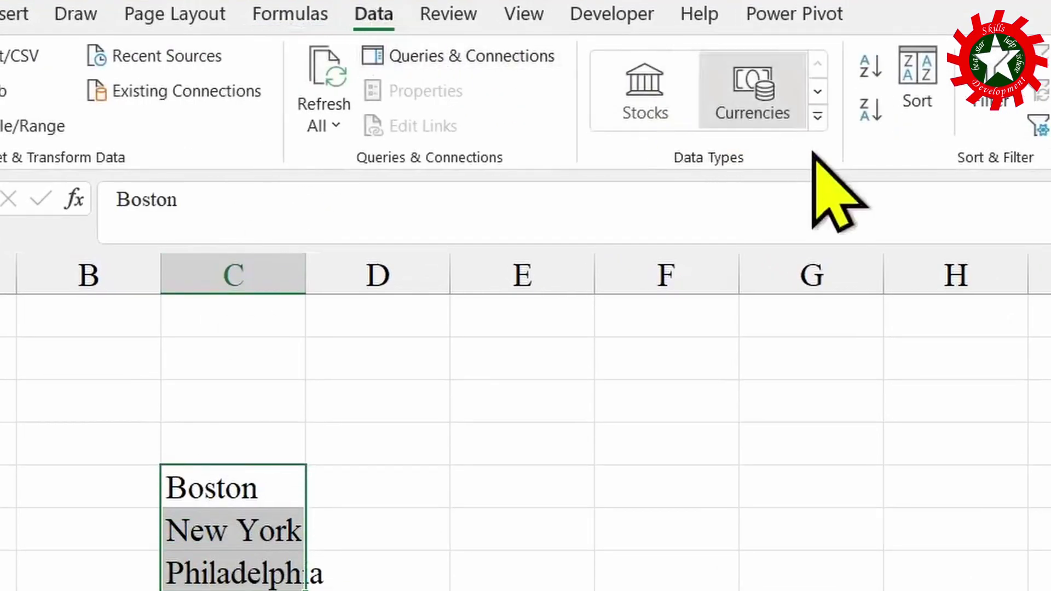
{"action": "left_click", "coordinate": [818, 117]}
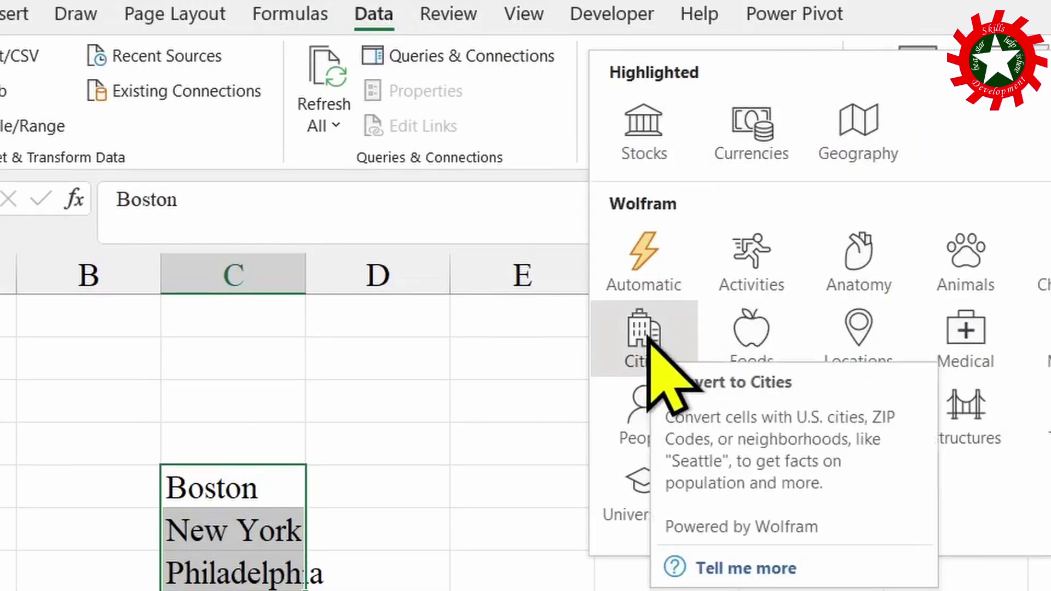
{"action": "left_click", "coordinate": [647, 335]}
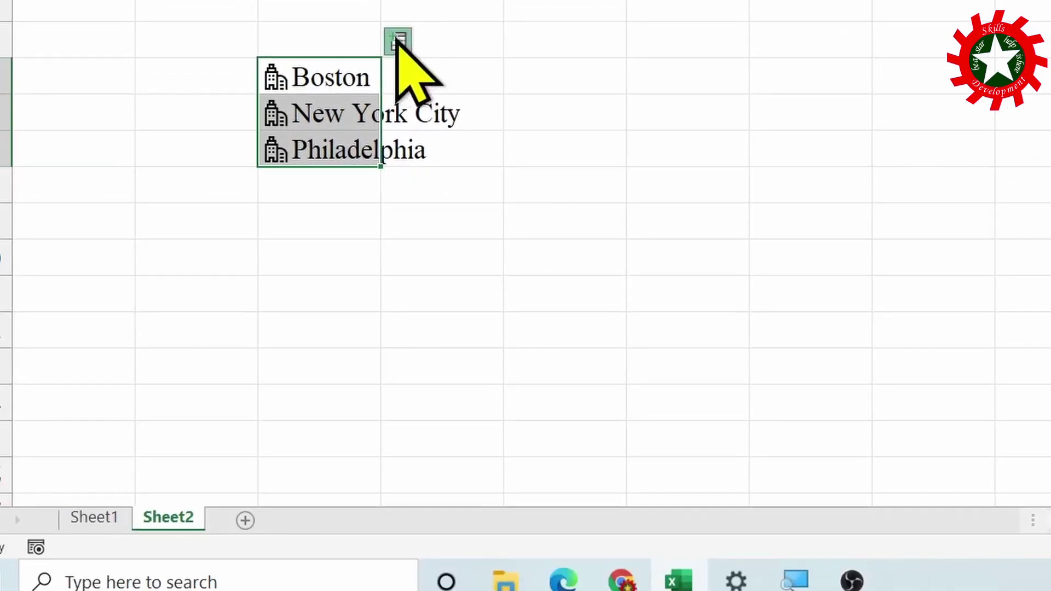
- Add each city's median household income ($65,417, $57,782, $37,679) in column D
{"action": "left_click", "coordinate": [398, 41]}
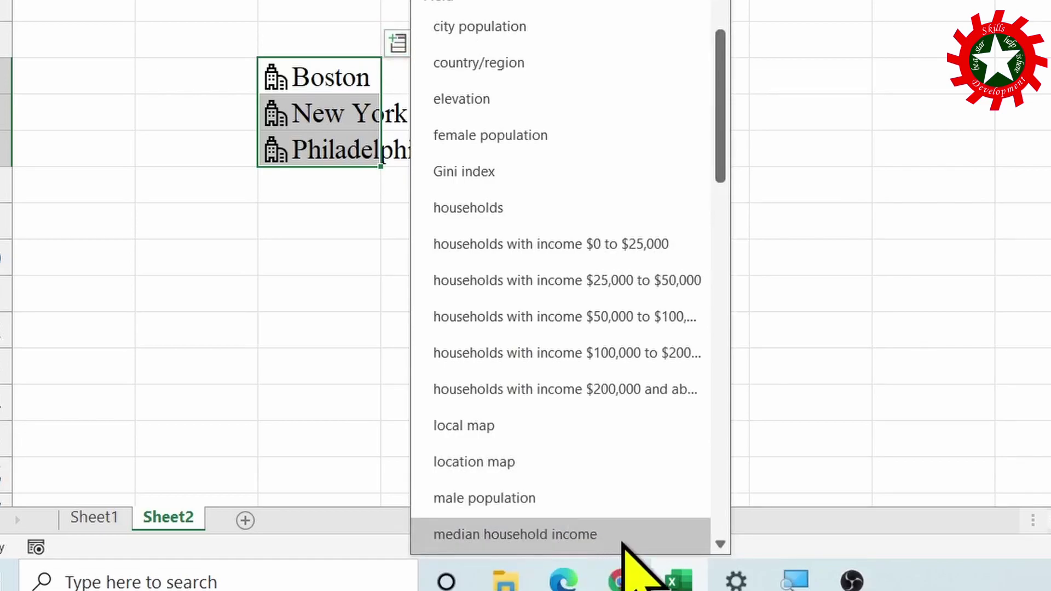
{"action": "left_click", "coordinate": [613, 537]}
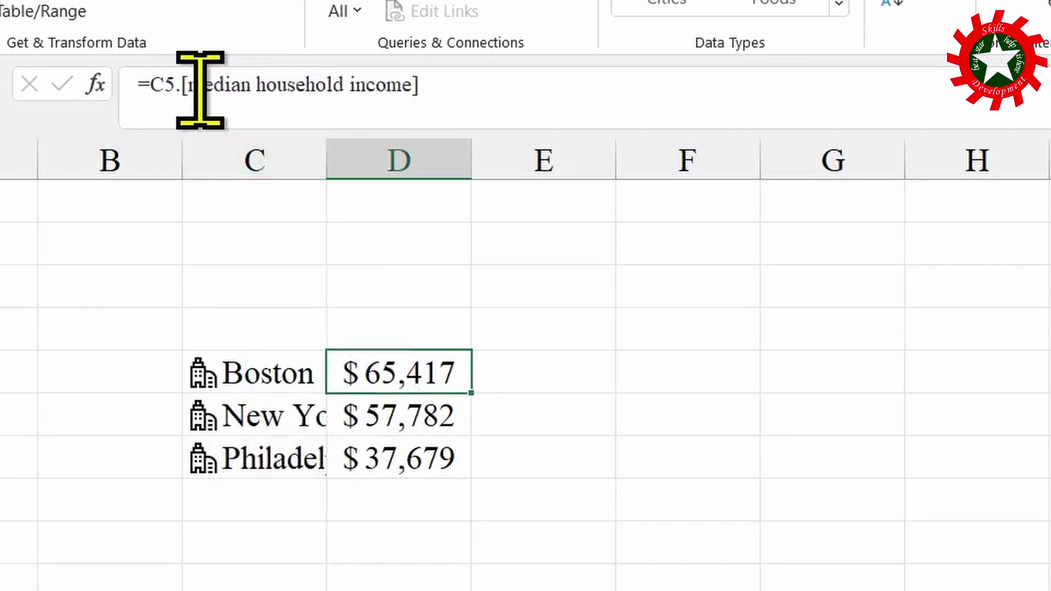
{"action": "left_click_drag", "start_coordinate": [178, 85], "coordinate": [483, 88]}
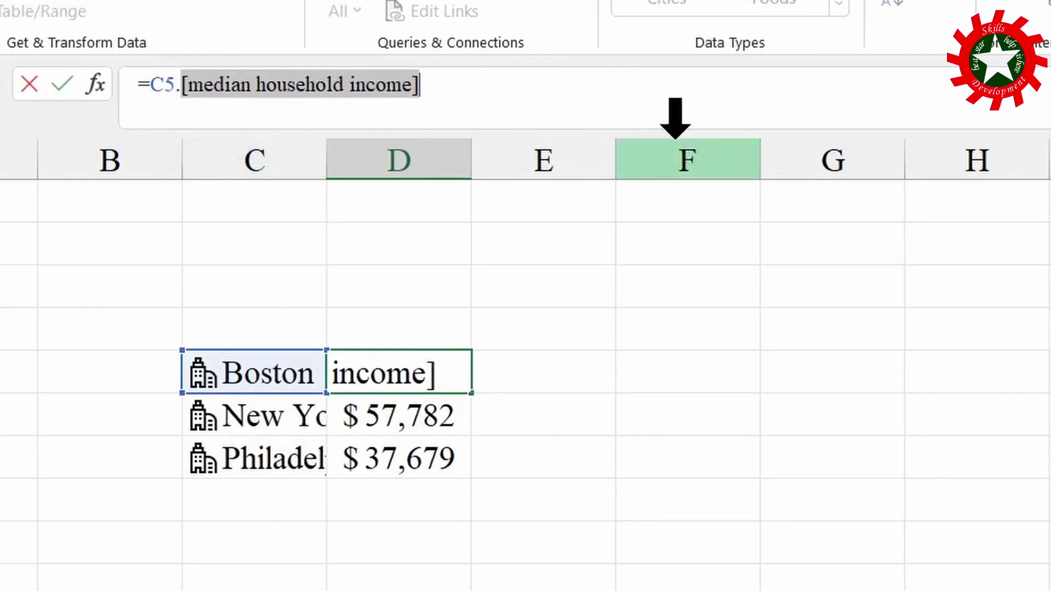
{"action": "left_click", "coordinate": [553, 377]}
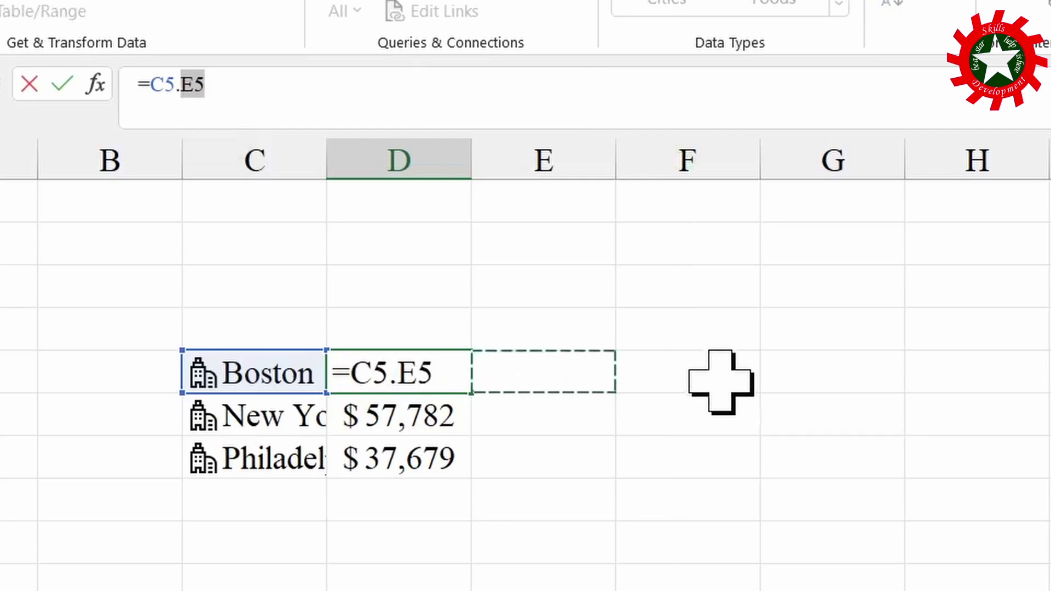
{"action": "key", "text": "Escape"}
{"action": "left_click", "coordinate": [522, 370]}
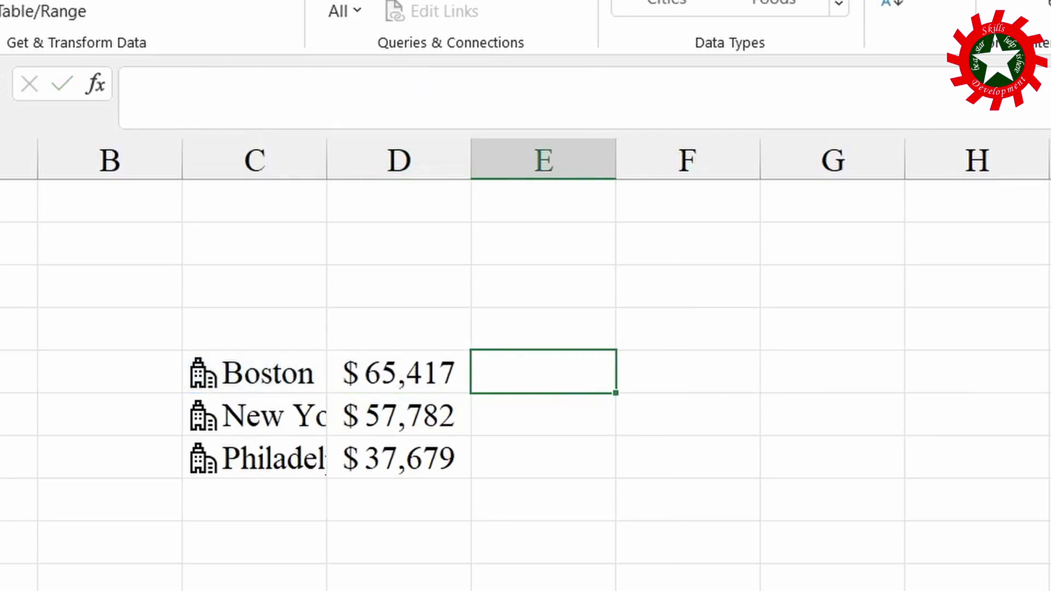
- Enter =LAMBDA(x,x.[median household income])(C5) in E5, returning $65,417, then select its LAMBDA part
{"action": "type", "text": "=la"}
{"action": "key", "text": "Tab"}
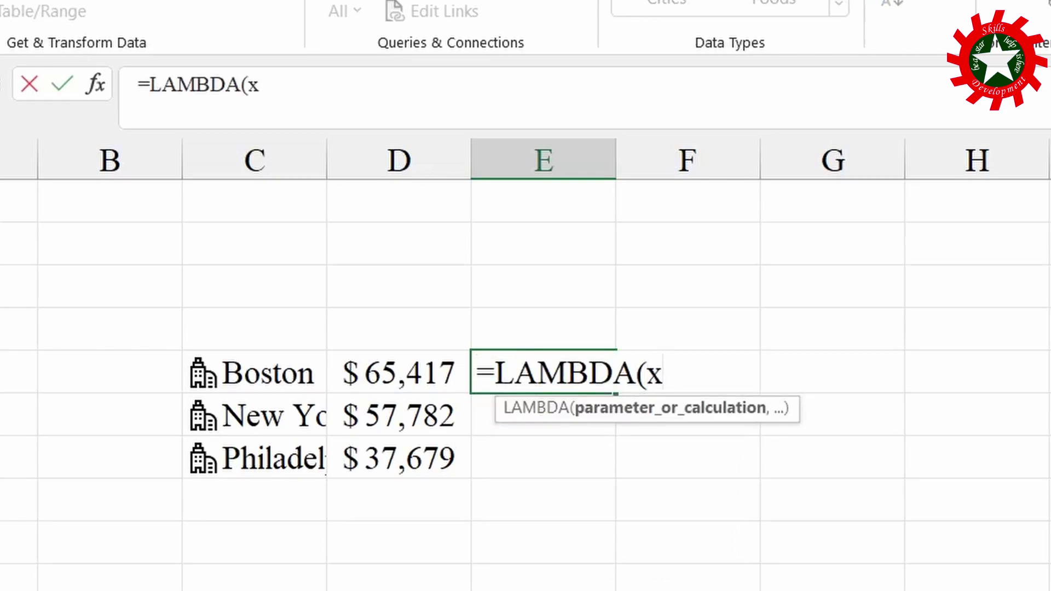
{"action": "type", "text": ",x"}
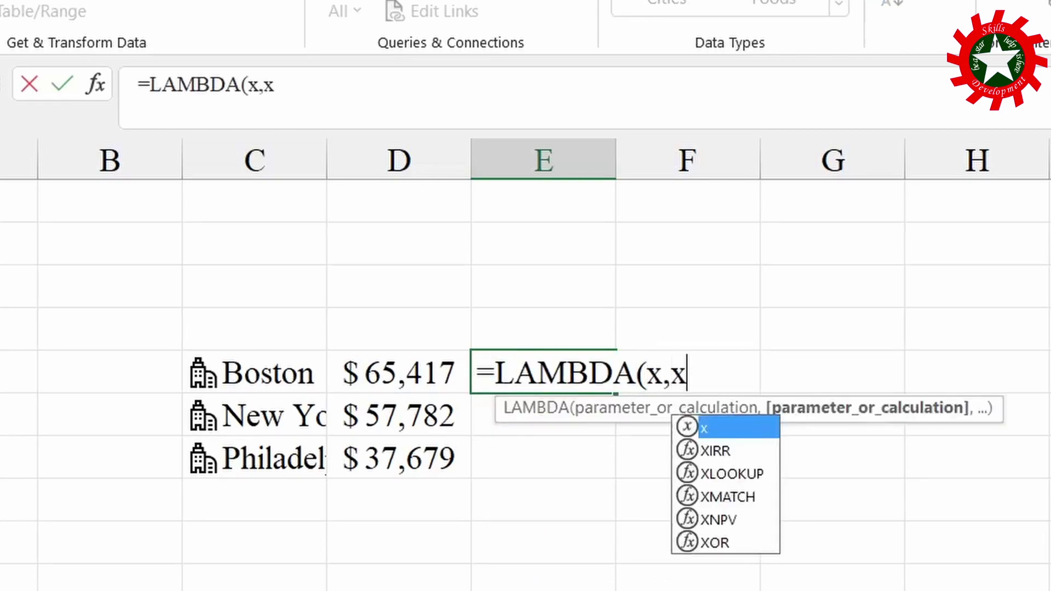
{"action": "type", "text": ".[median household income]"}
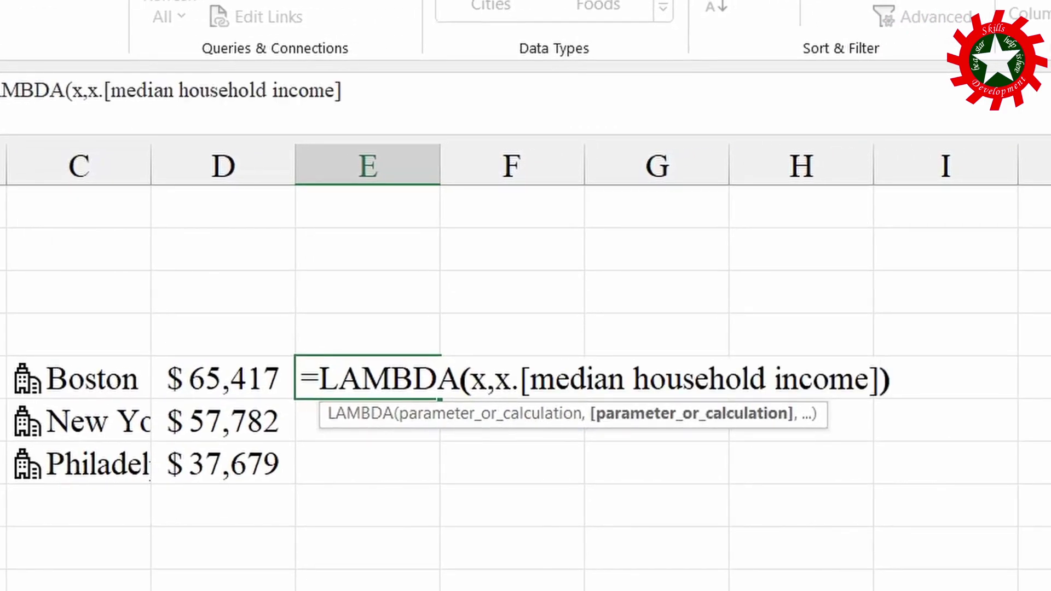
{"action": "type", "text": ")"}
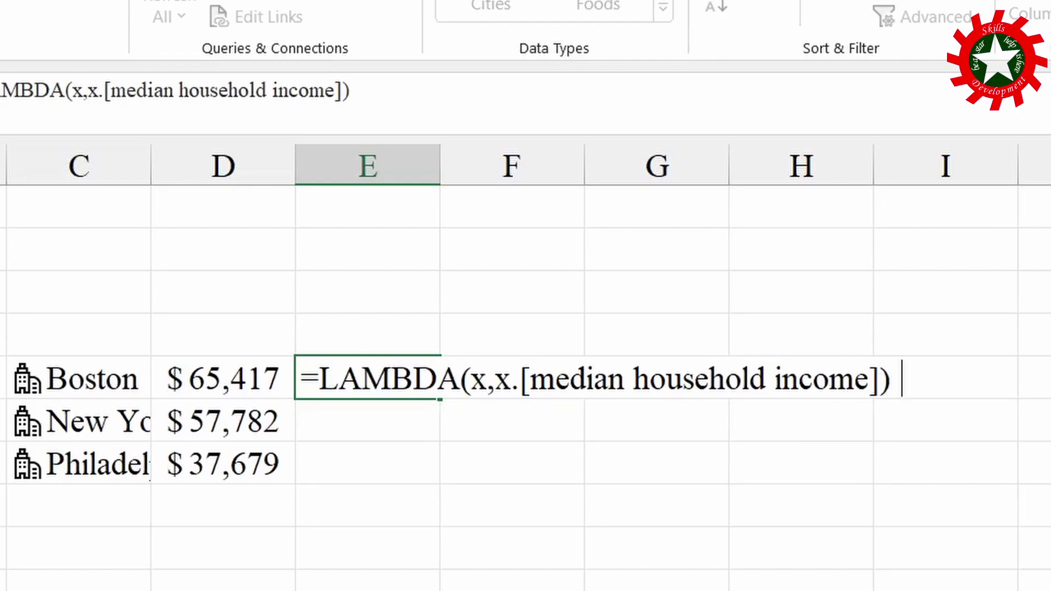
{"action": "left_click", "coordinate": [77, 372]}
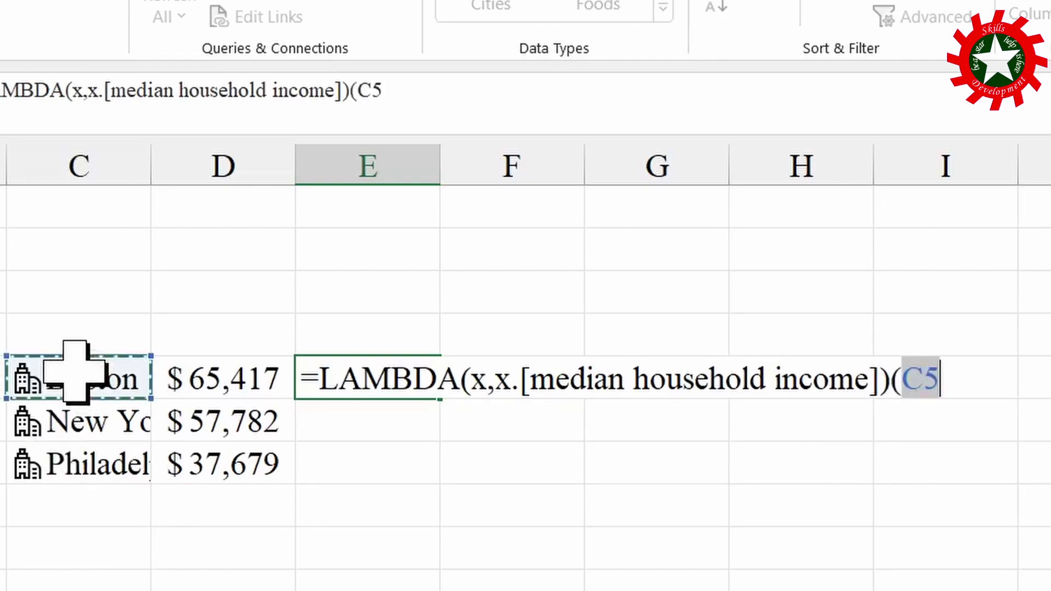
{"action": "type", "text": ")"}
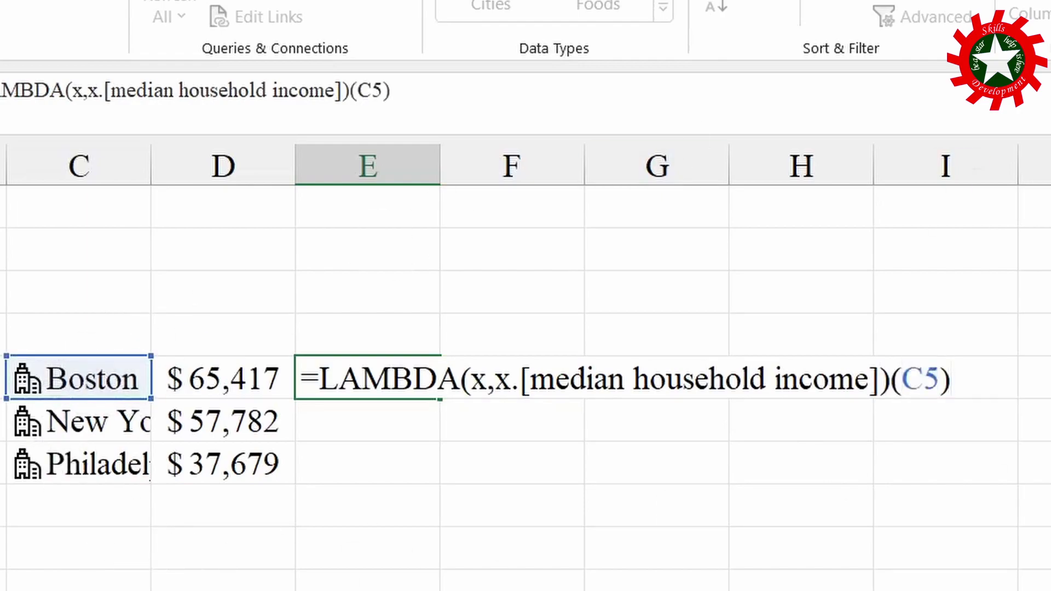
{"action": "key", "text": "Return"}
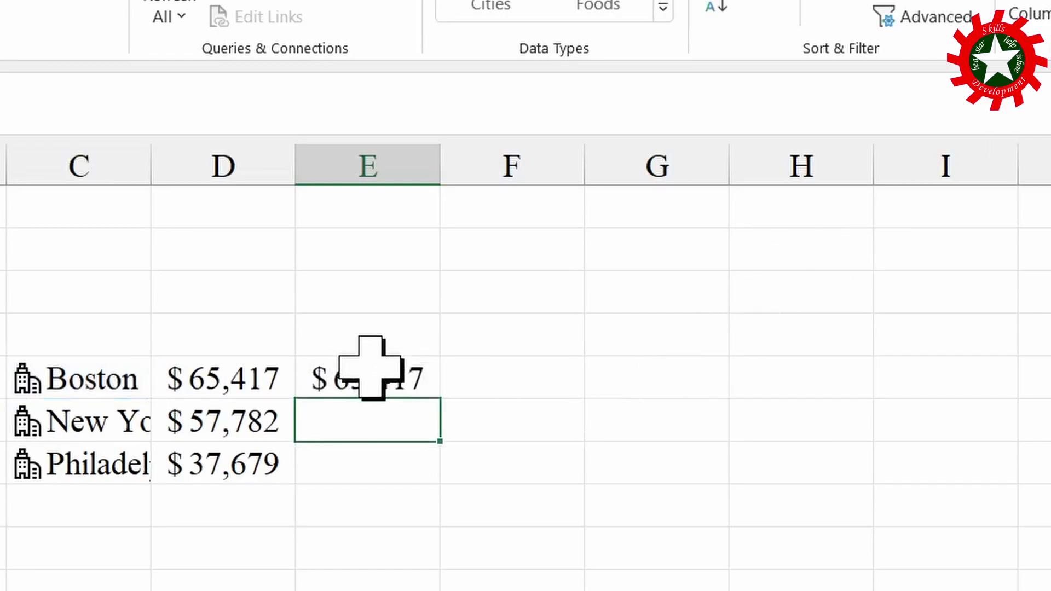
{"action": "left_click", "coordinate": [368, 372]}
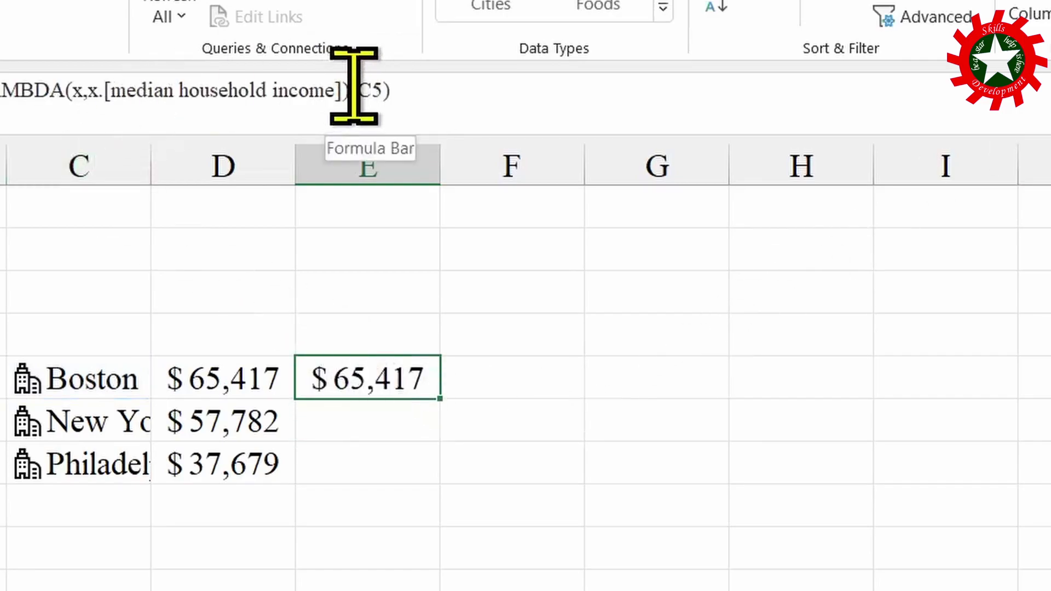
{"action": "left_click_drag", "start_coordinate": [344, 89], "coordinate": [20, 178]}
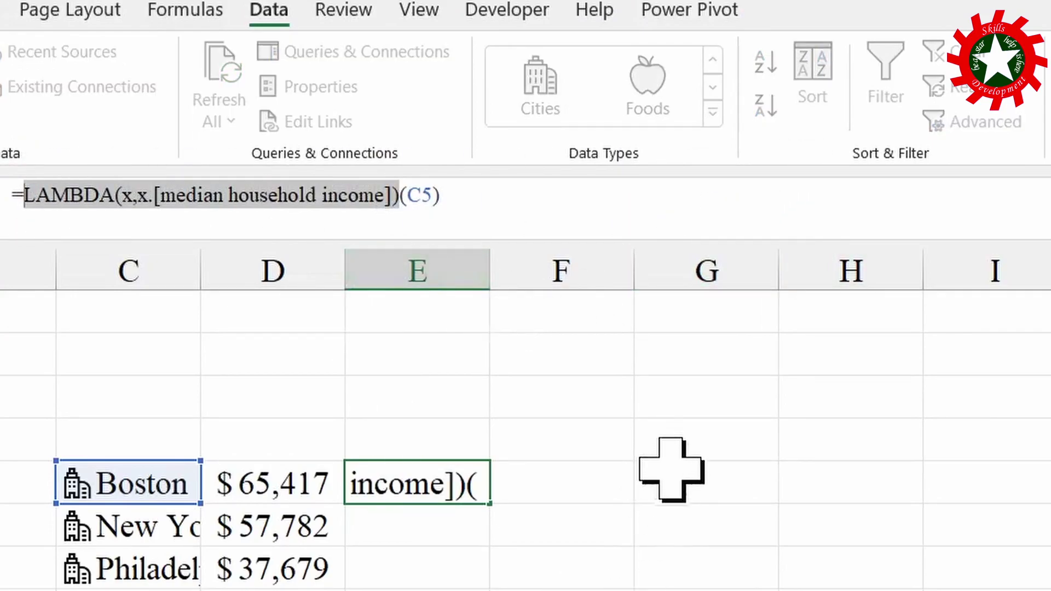
- Define the name MedianIncome as =LAMBDA(x,x.[median household income]) in Name Manager
{"action": "key", "text": "ctrl+Return"}
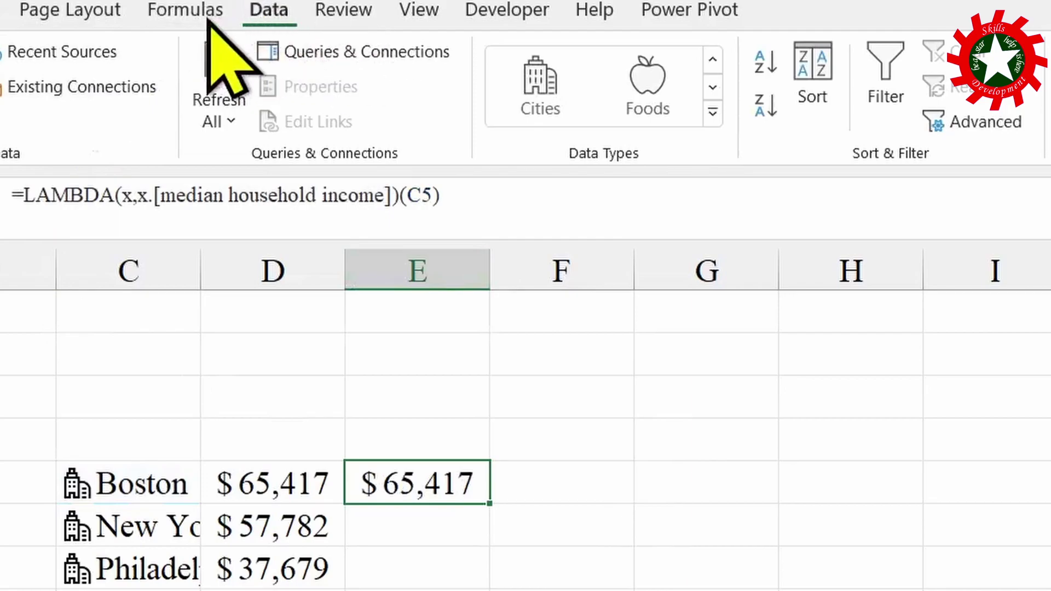
{"action": "left_click", "coordinate": [207, 19]}
{"action": "left_click", "coordinate": [512, 115]}
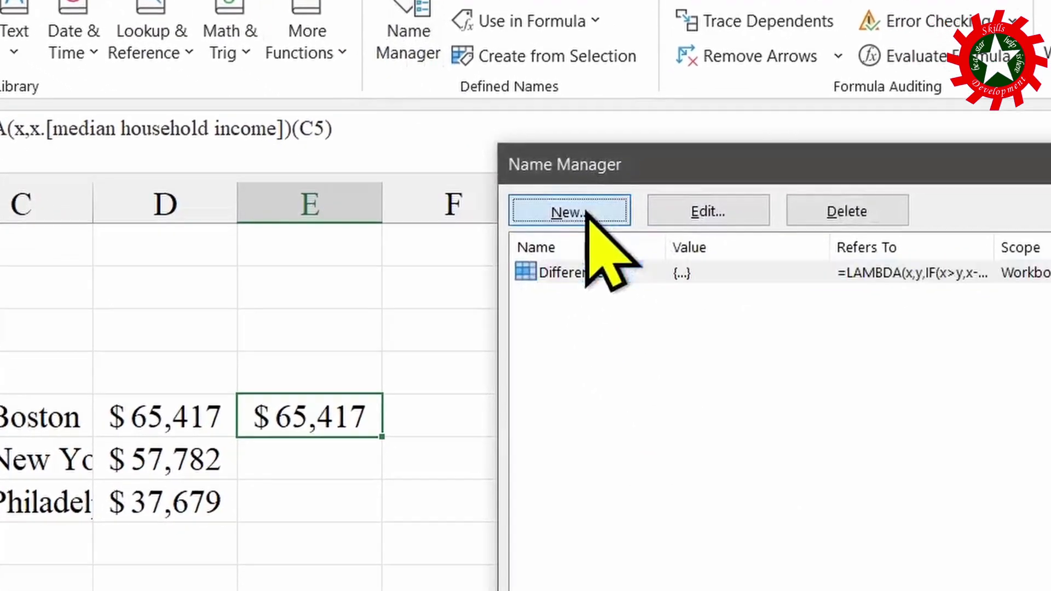
{"action": "left_click", "coordinate": [677, 276]}
{"action": "type", "text": "MedianIncome"}
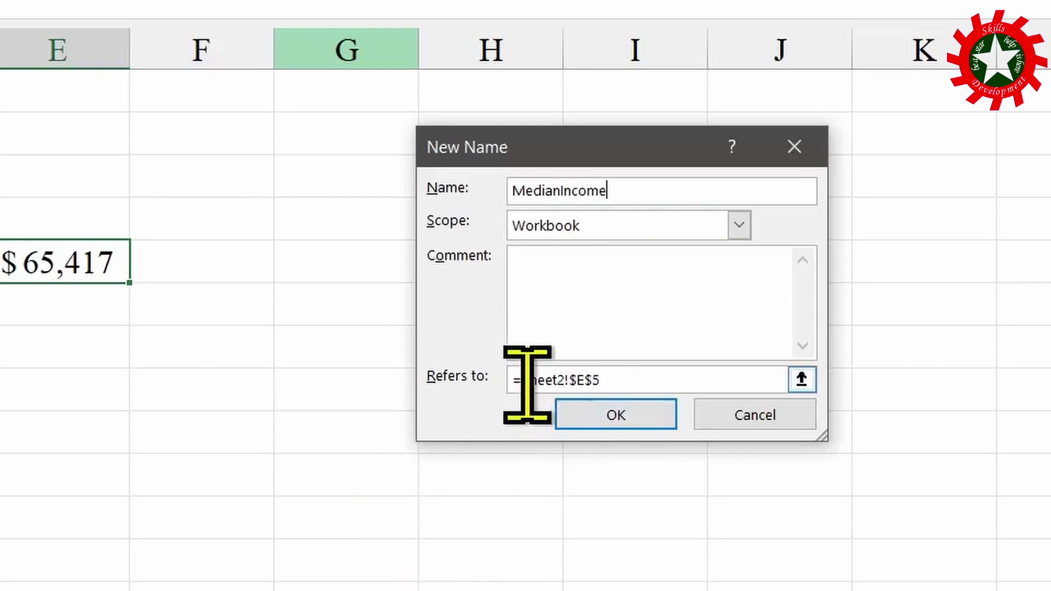
{"action": "left_click_drag", "start_coordinate": [524, 380], "coordinate": [674, 378]}
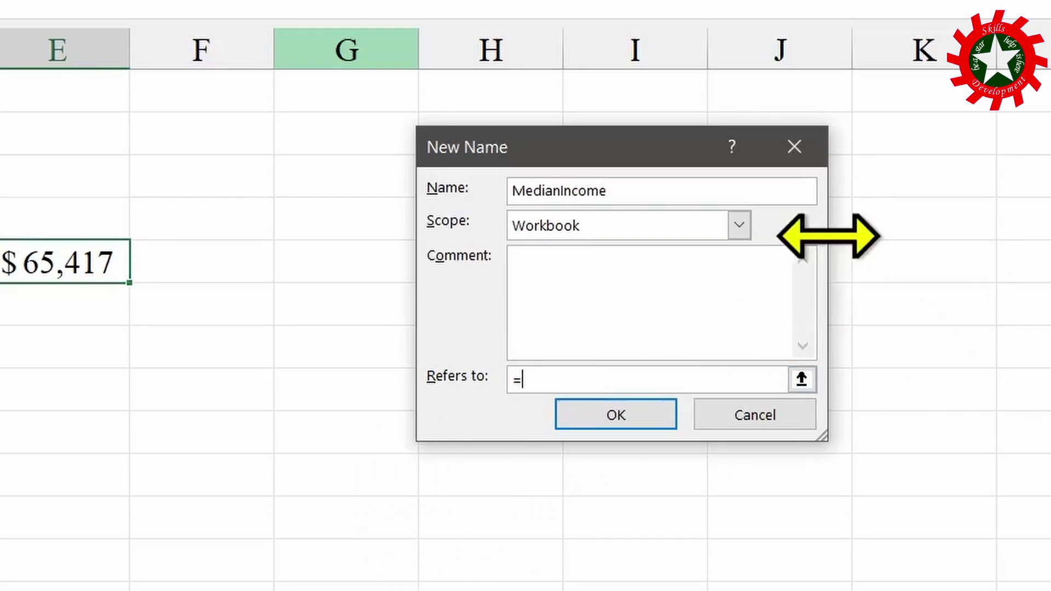
{"action": "left_click", "coordinate": [577, 422]}
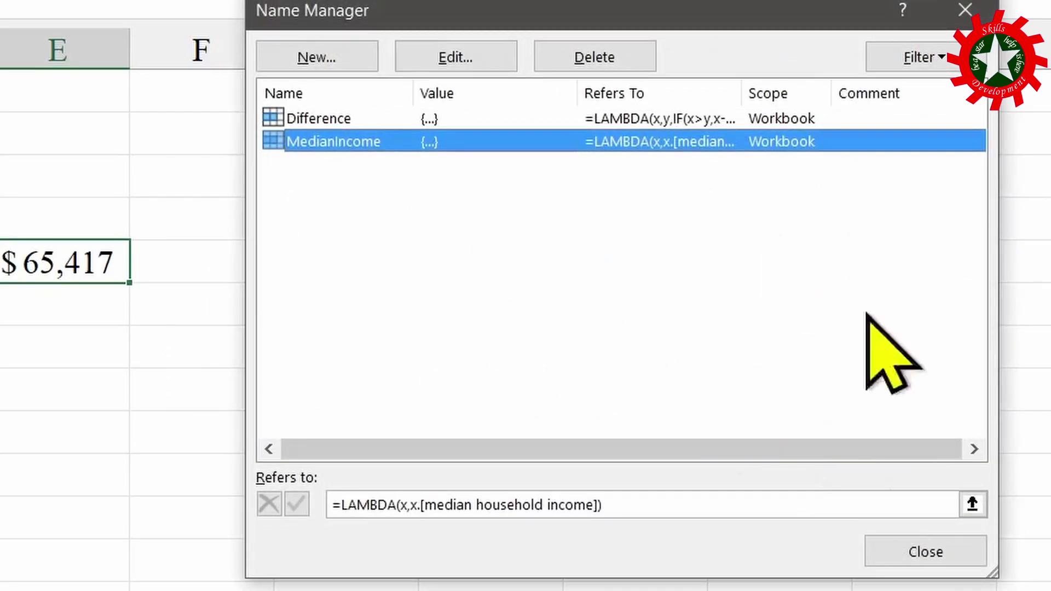
{"action": "left_click", "coordinate": [928, 550]}
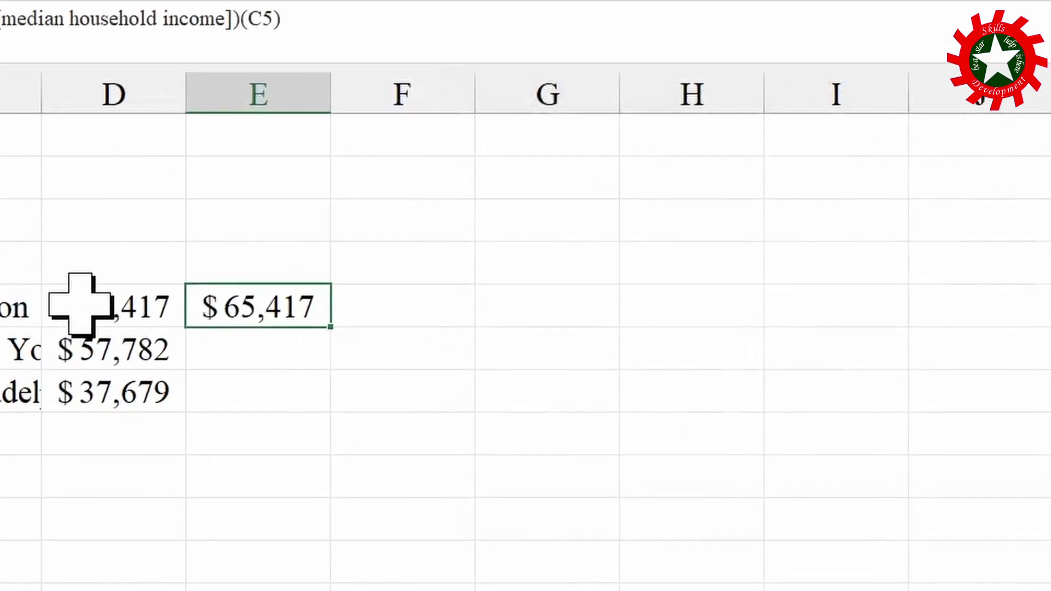
- Clear D5:E7 and enter =MedianIncome(C5) in D5
{"action": "left_click_drag", "start_coordinate": [325, 354], "coordinate": [467, 442]}
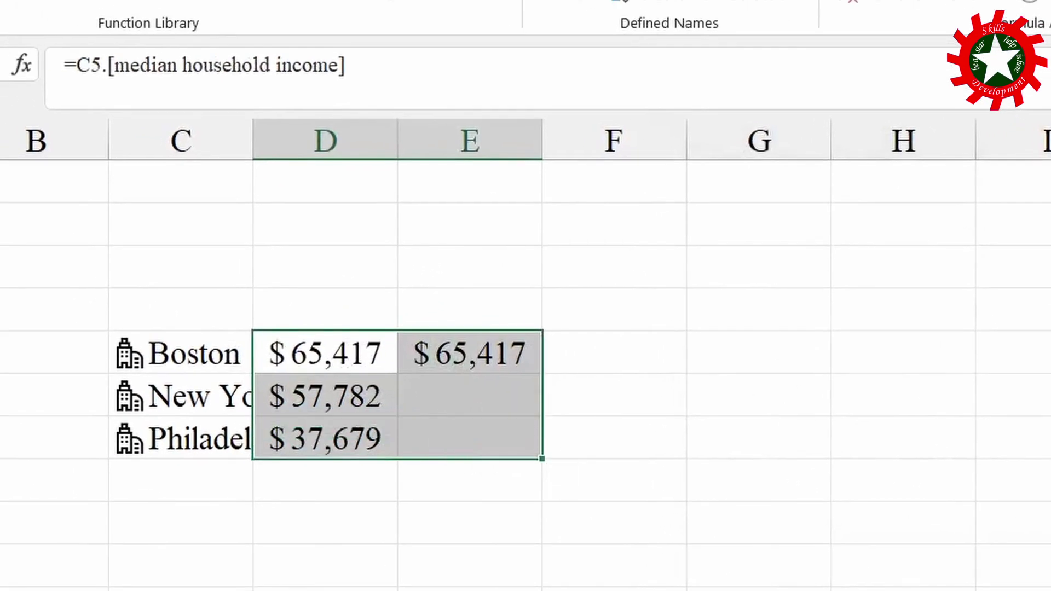
{"action": "key", "text": "Delete"}
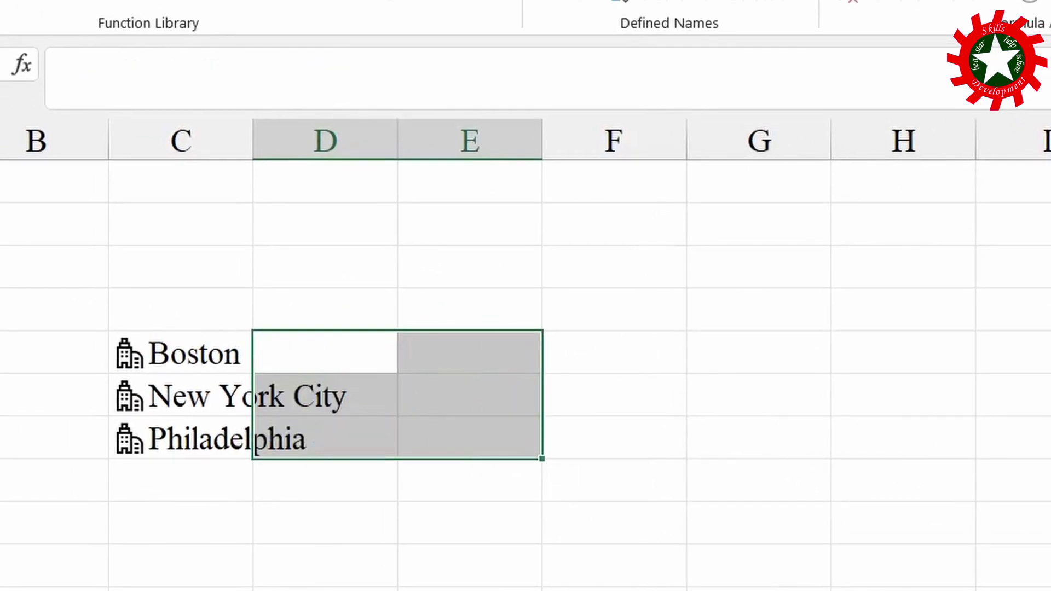
{"action": "left_click", "coordinate": [345, 352]}
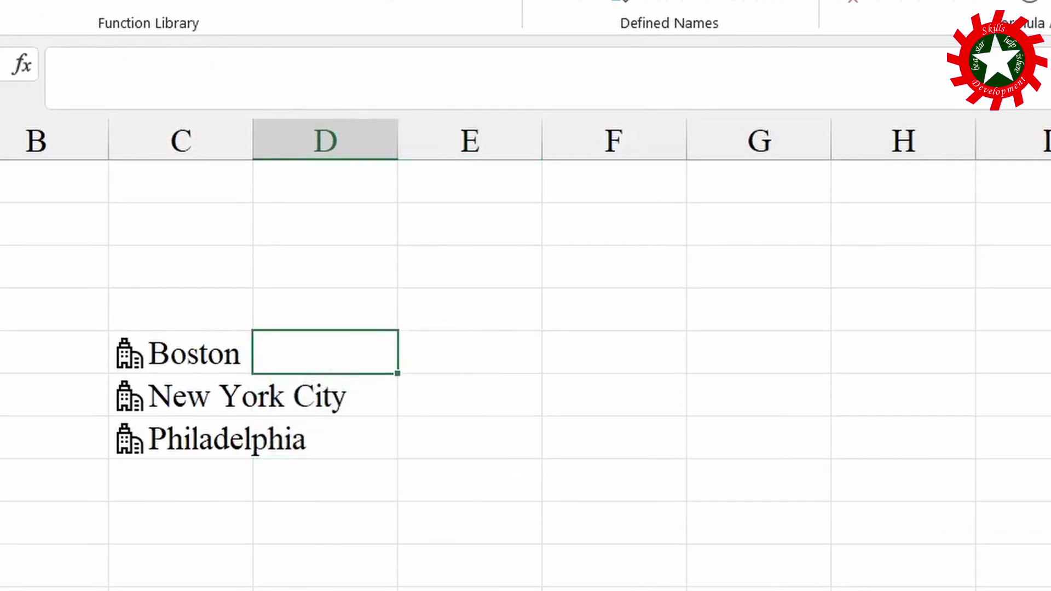
{"action": "type", "text": "=med"}
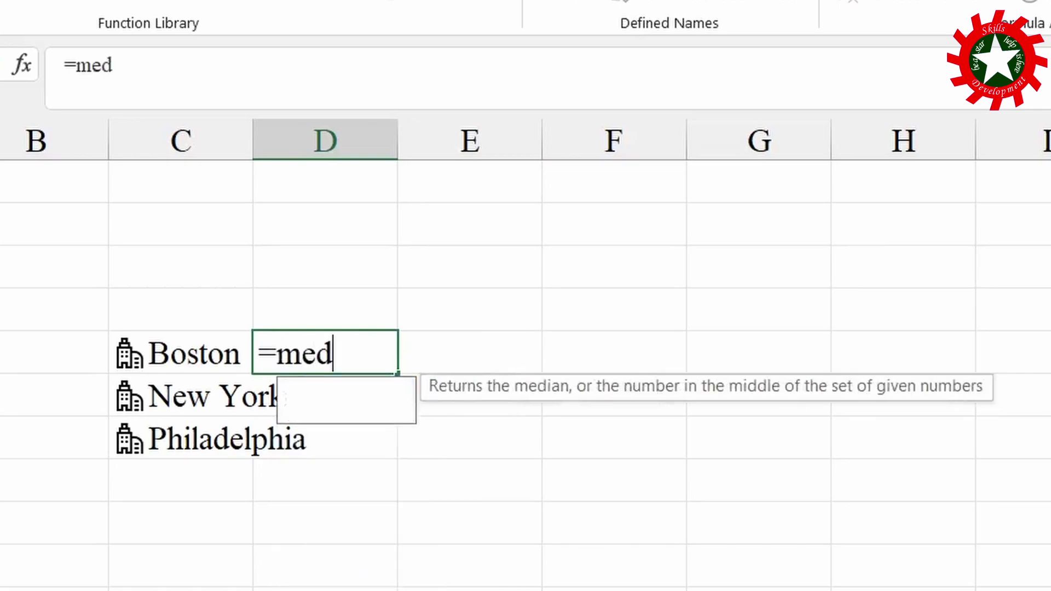
{"action": "type", "text": "i"}
{"action": "key", "text": "Down"}
{"action": "key", "text": "Tab"}
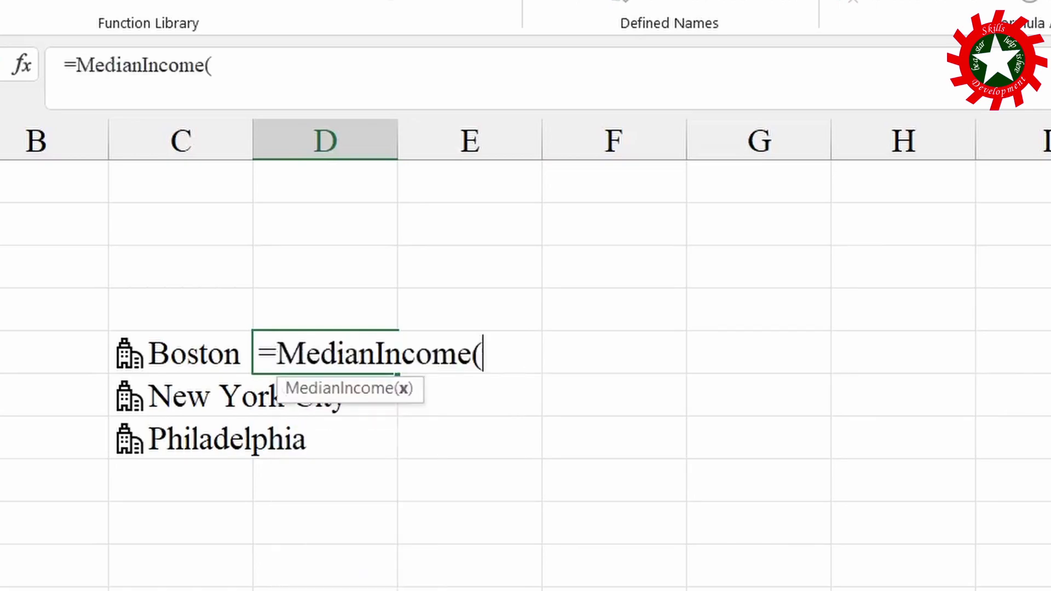
{"action": "left_click", "coordinate": [208, 353]}
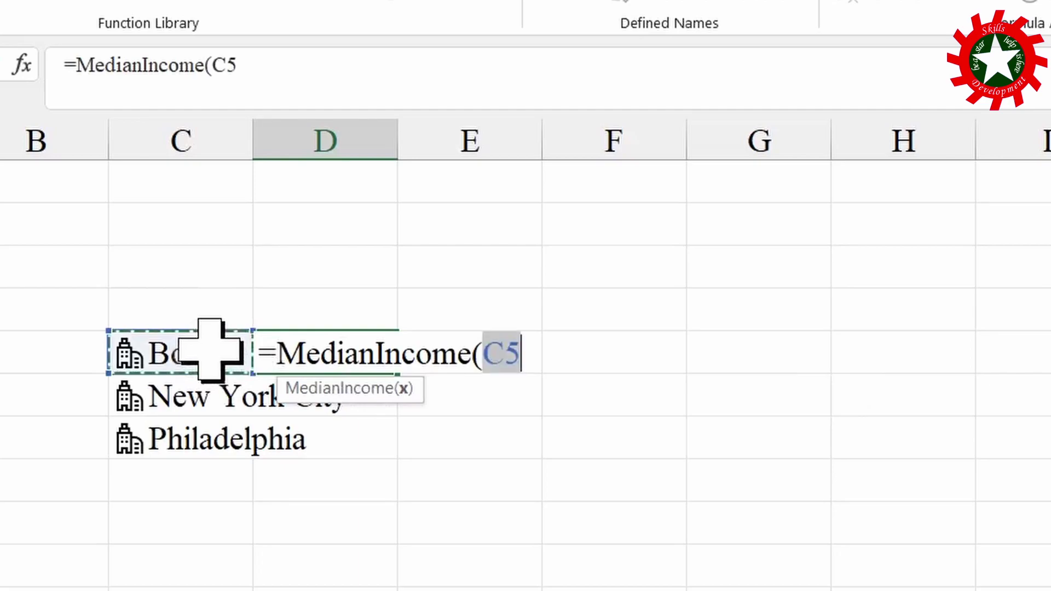
{"action": "type", "text": ")"}
{"action": "key", "text": "Return"}
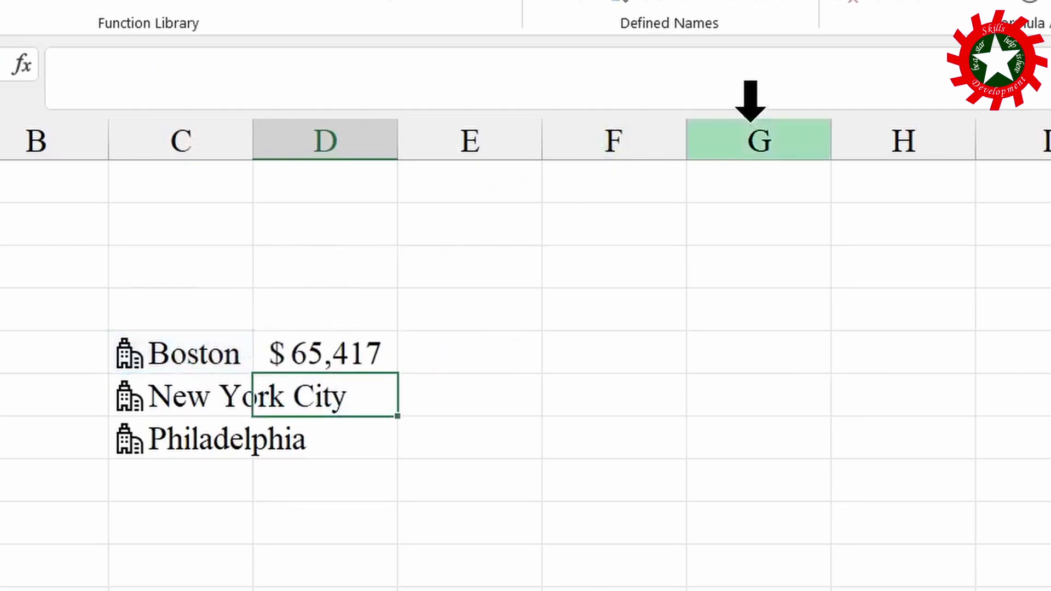
- Change D5 to =MedianIncome(C5:C7) so incomes spill to D7, and autofit column C
{"action": "left_click", "coordinate": [364, 355]}
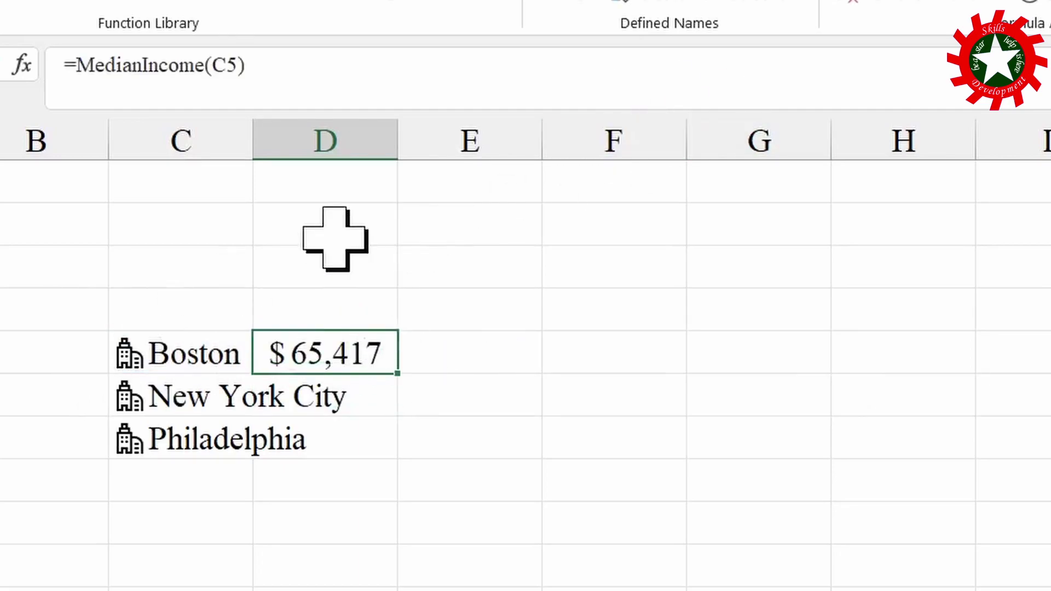
{"action": "left_click", "coordinate": [239, 66]}
{"action": "key", "text": "BackSpace"}
{"action": "key", "text": "BackSpace"}
{"action": "left_click_drag", "start_coordinate": [180, 356], "coordinate": [187, 426]}
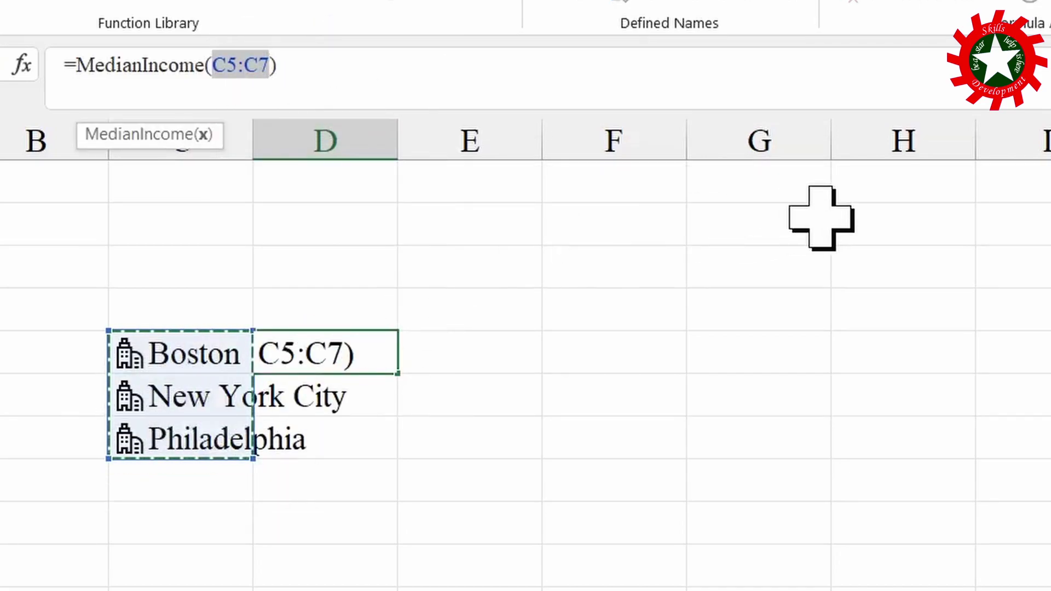
{"action": "key", "text": "Return"}
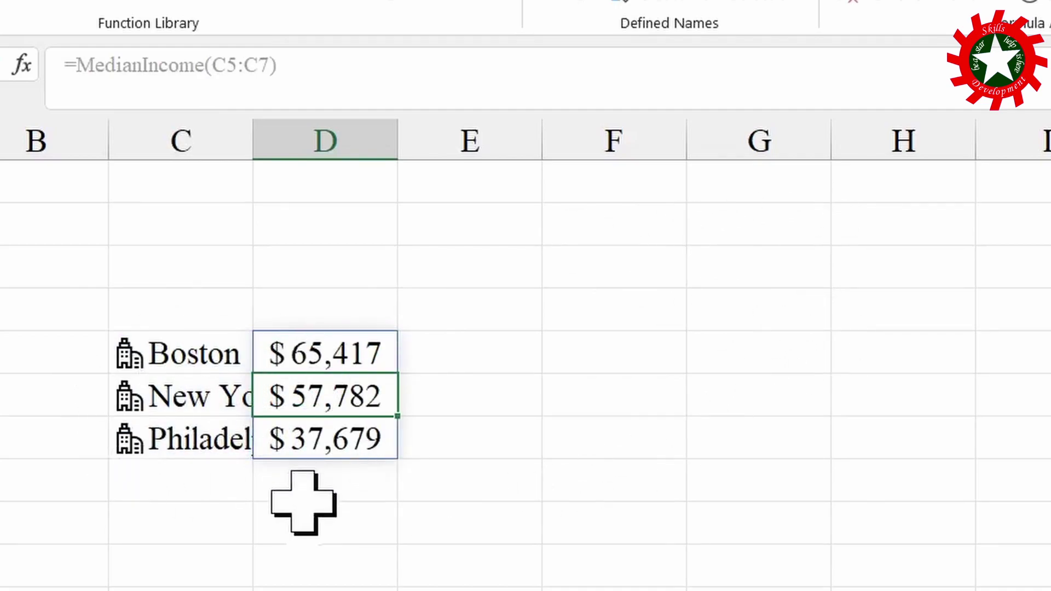
{"action": "double_click", "coordinate": [252, 123]}
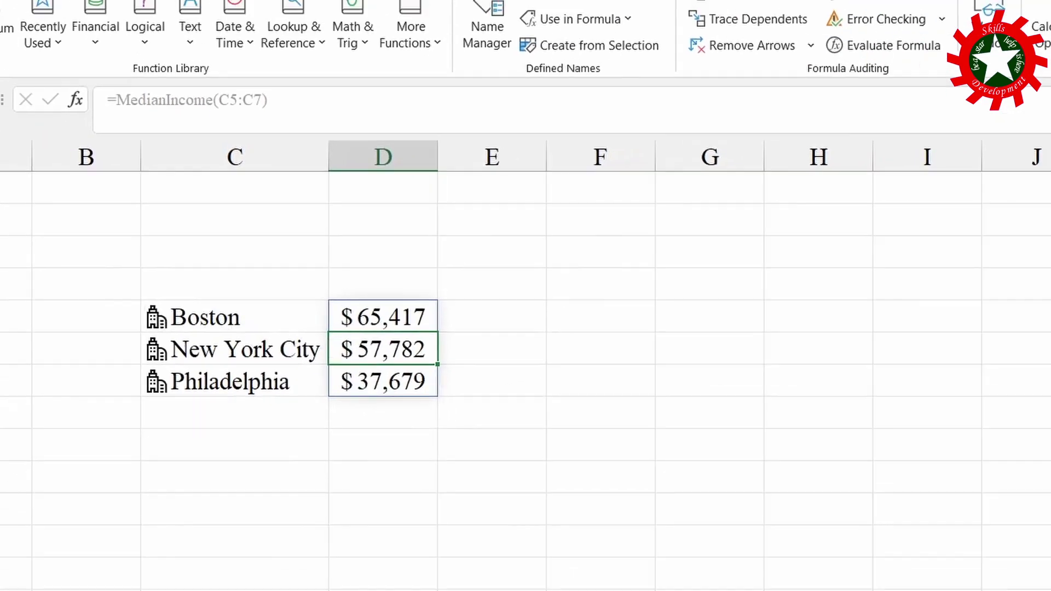
{"action": "left_click", "coordinate": [88, 539]}
{"action": "left_click", "coordinate": [121, 540]}
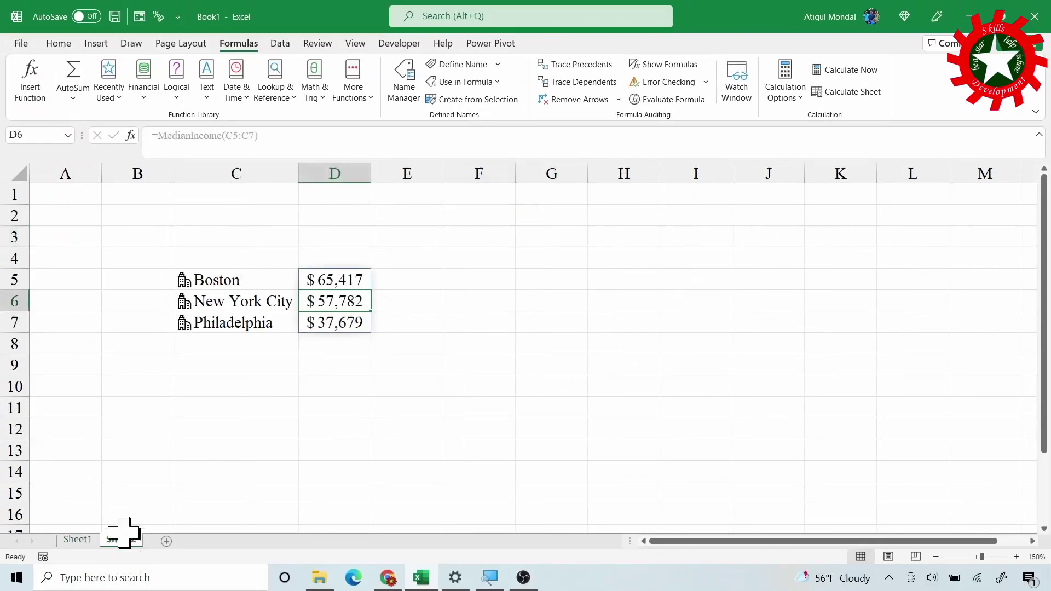
{"action": "left_click", "coordinate": [487, 282]}
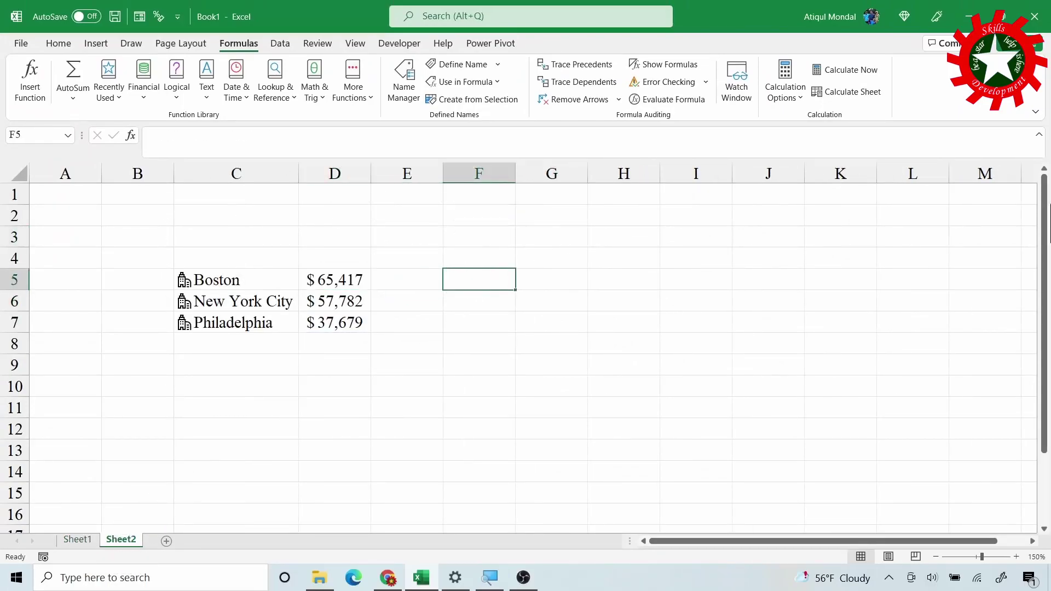
{"action": "type", "text": "=Di"}
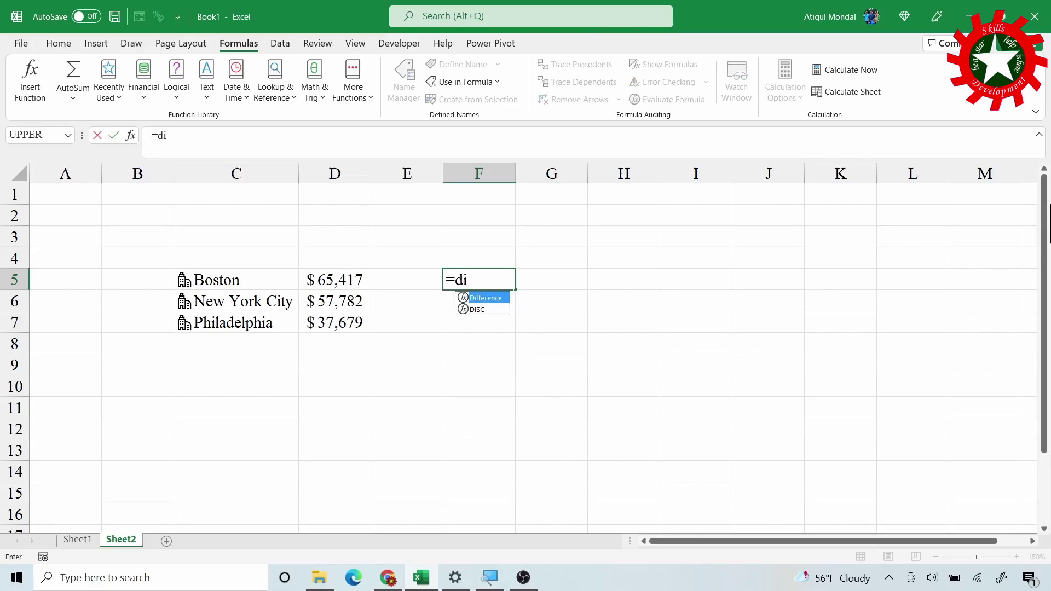
{"action": "key", "text": "Tab"}
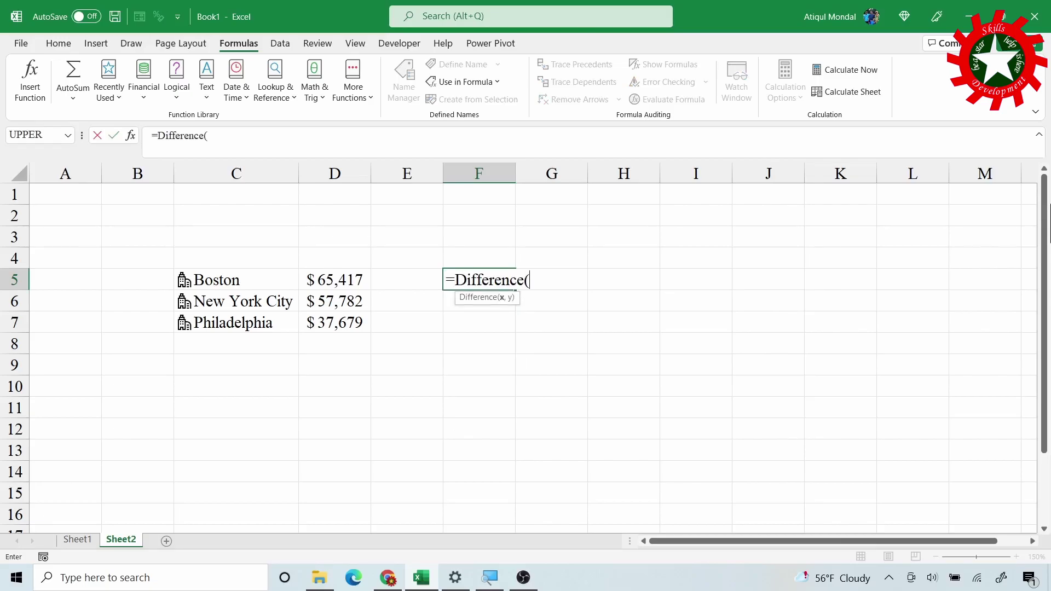
{"action": "key", "text": "BackSpace"}
{"action": "key", "text": "BackSpace"}
{"action": "key", "text": "BackSpace"}
{"action": "key", "text": "BackSpace"}
{"action": "key", "text": "BackSpace"}
{"action": "key", "text": "BackSpace"}
{"action": "key", "text": "BackSpace"}
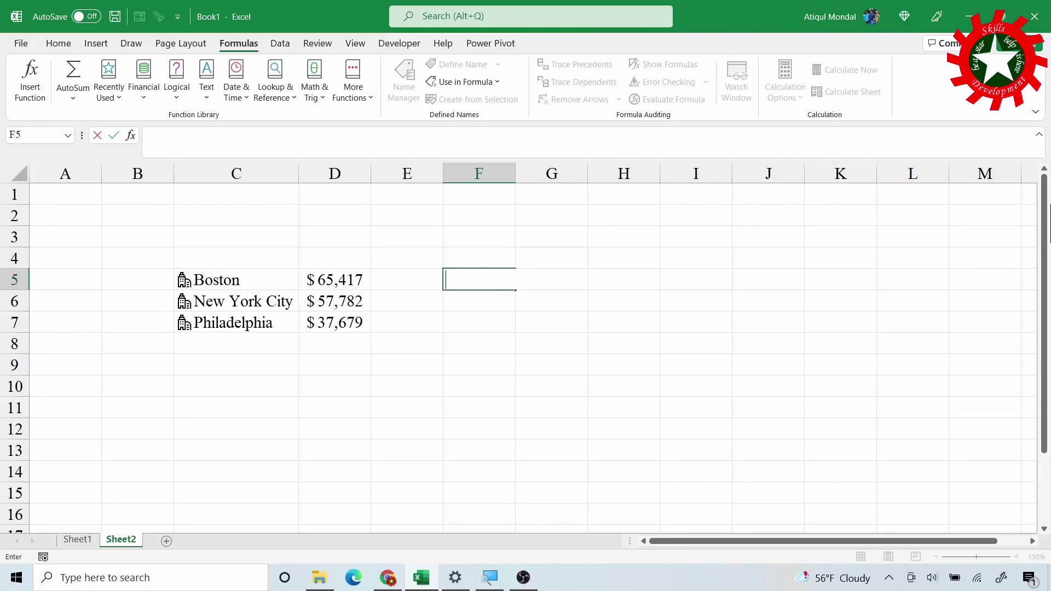
{"action": "key", "text": "Return"}
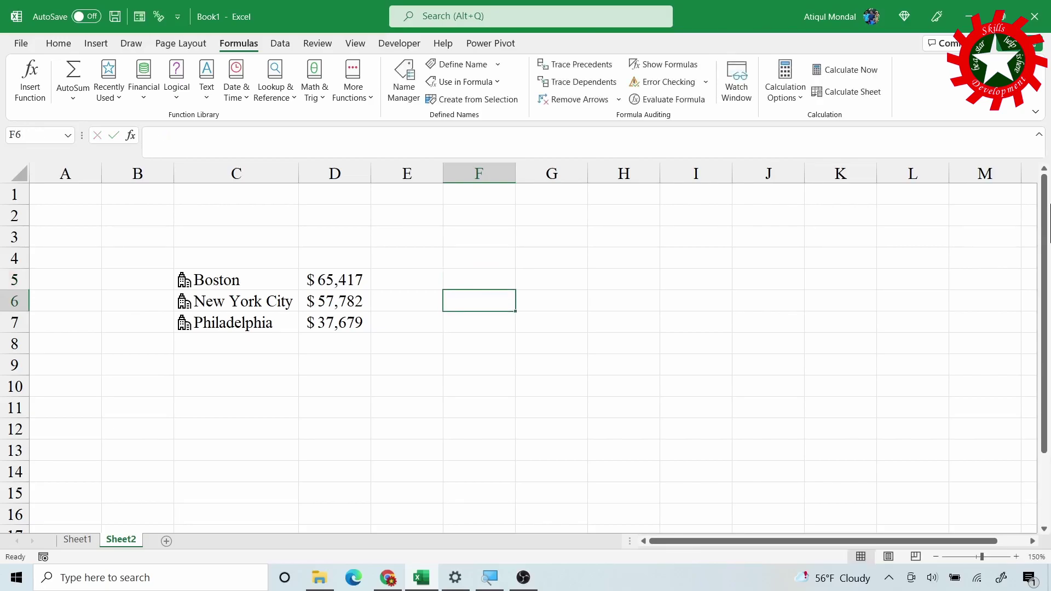